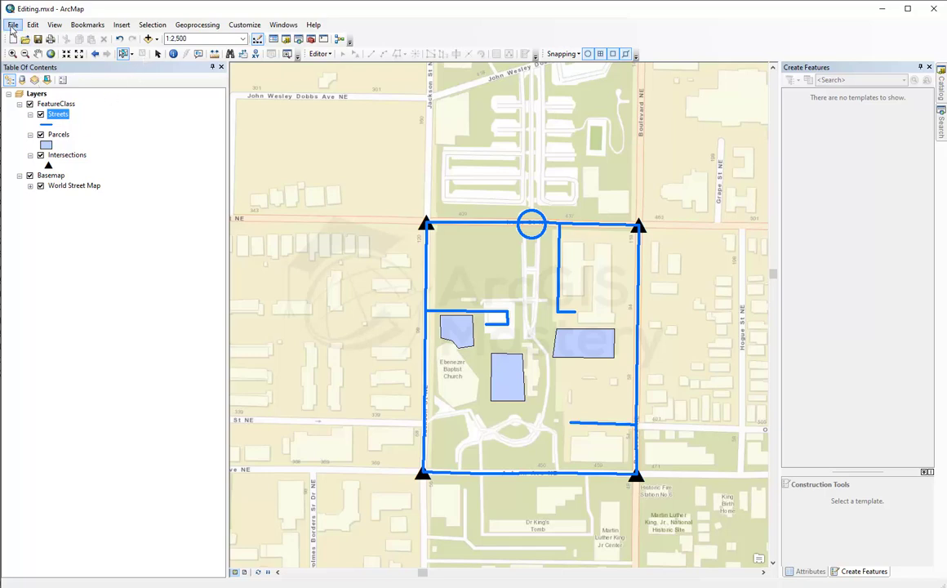
# Step: Bring up the File menu's Share As submenu to reveal the Service option
pyautogui.click(12, 25)
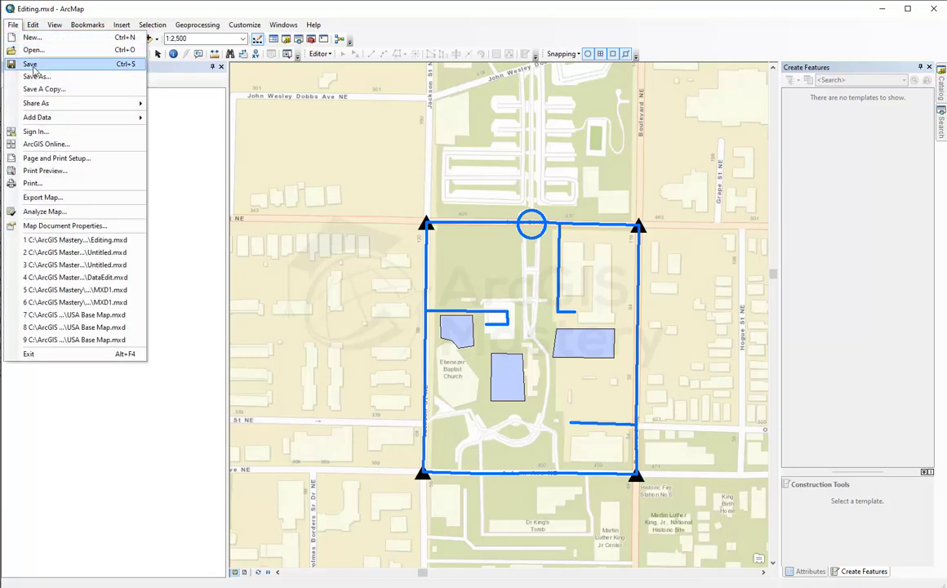
pyautogui.moveTo(61, 102)
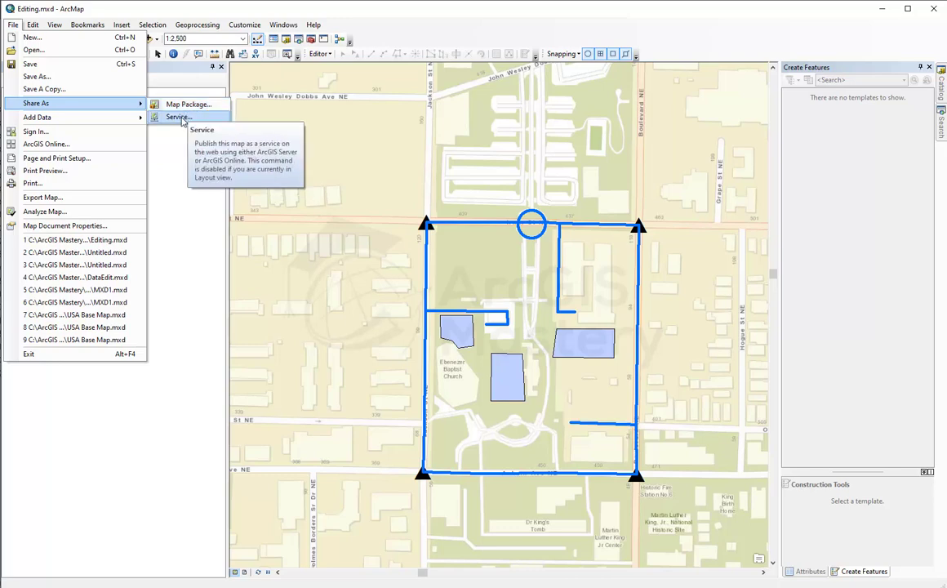
pyautogui.click(180, 117)
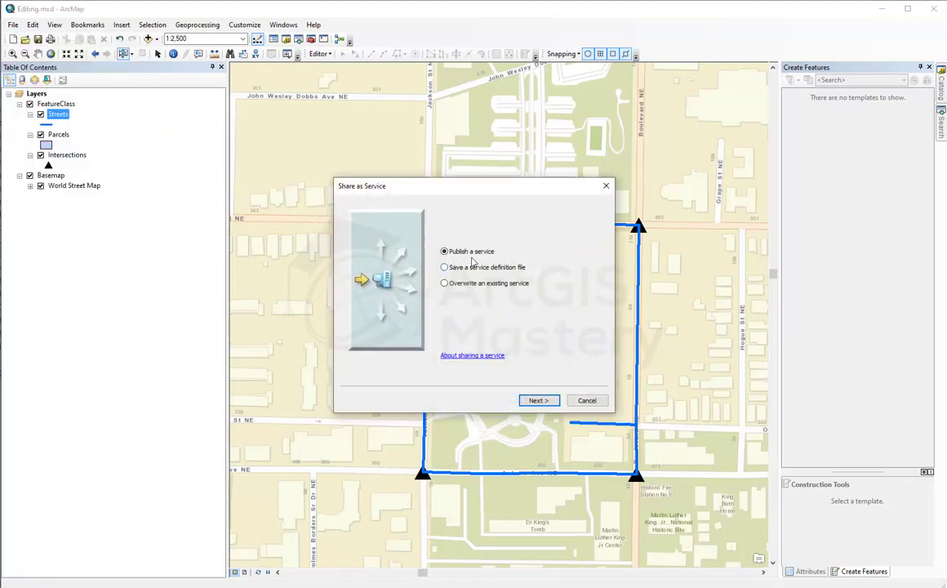
pyautogui.click(537, 401)
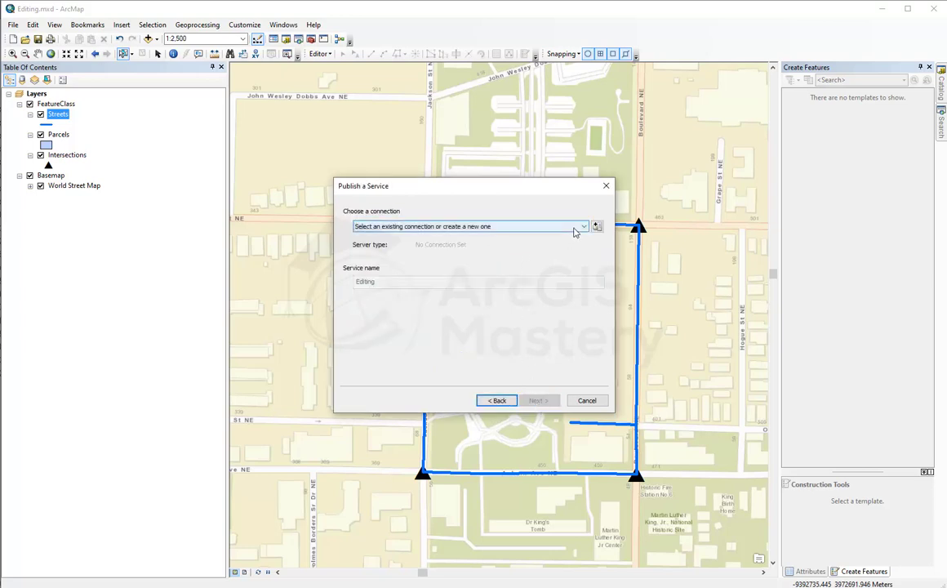
pyautogui.click(575, 232)
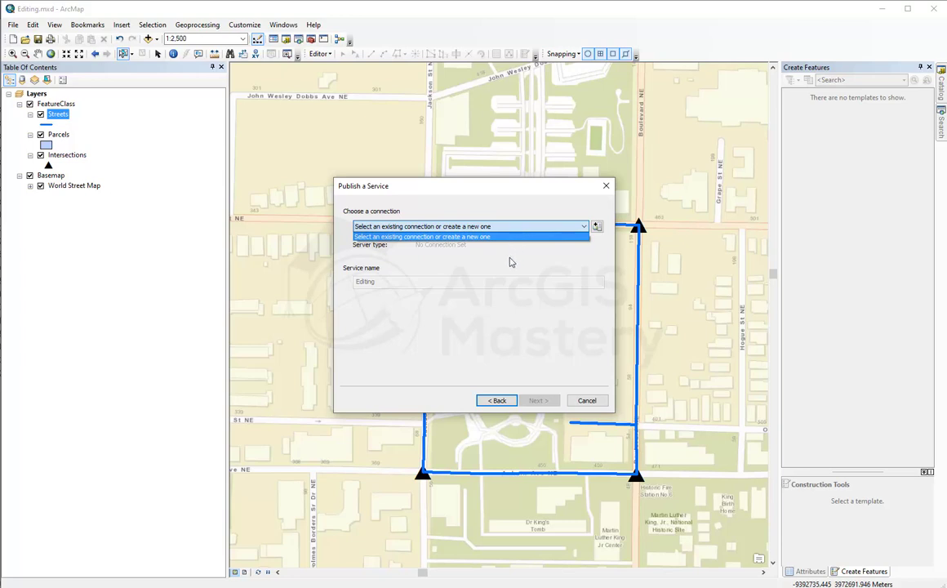
pyautogui.click(462, 236)
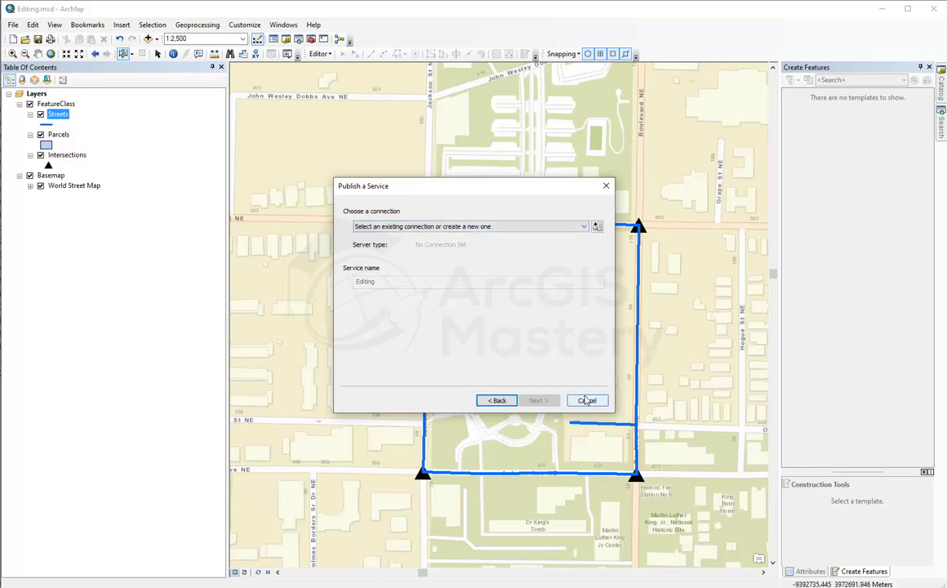
pyautogui.click(586, 400)
# Step: Sign in to ArcGIS Online via Enterprise Login using the arcgismastery organization URL and account credentials
pyautogui.click(14, 26)
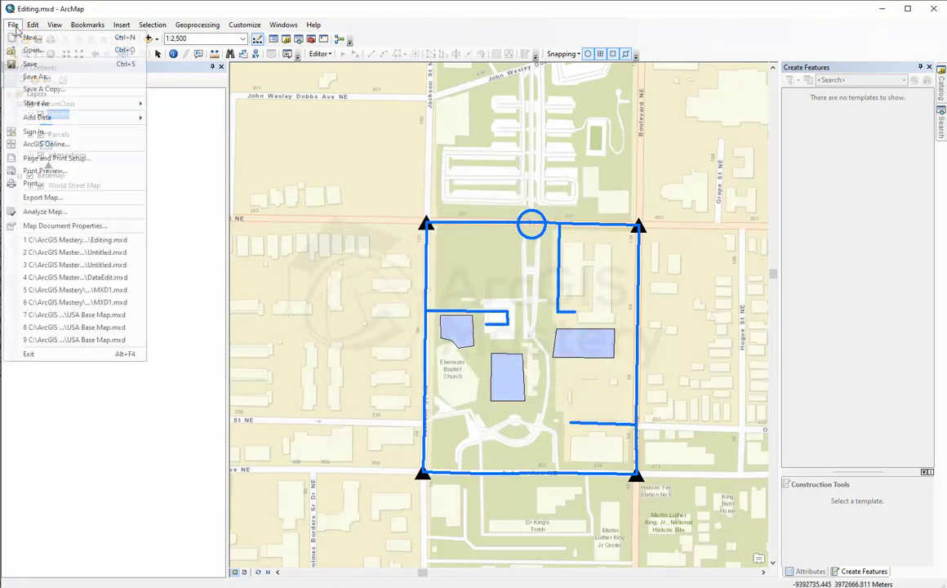
pyautogui.click(35, 131)
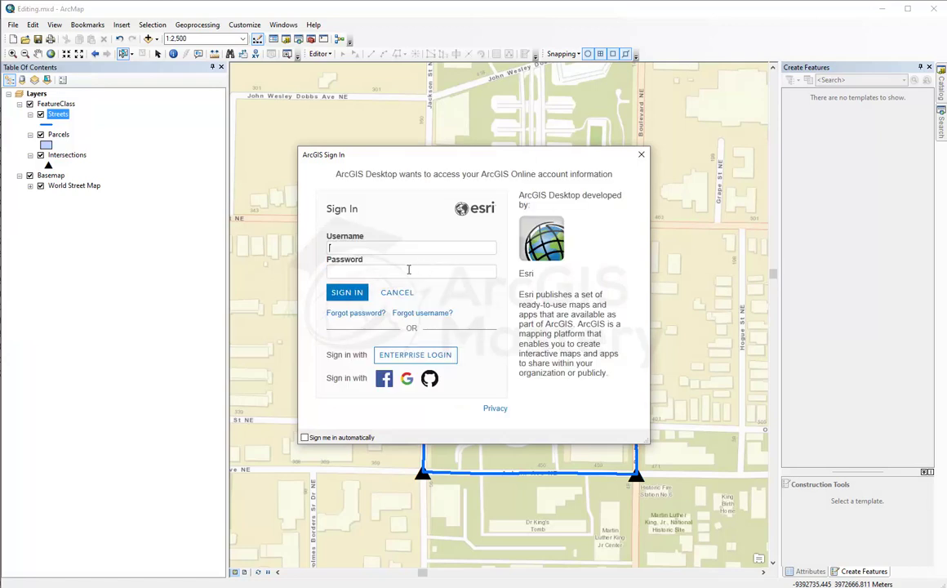
pyautogui.click(404, 355)
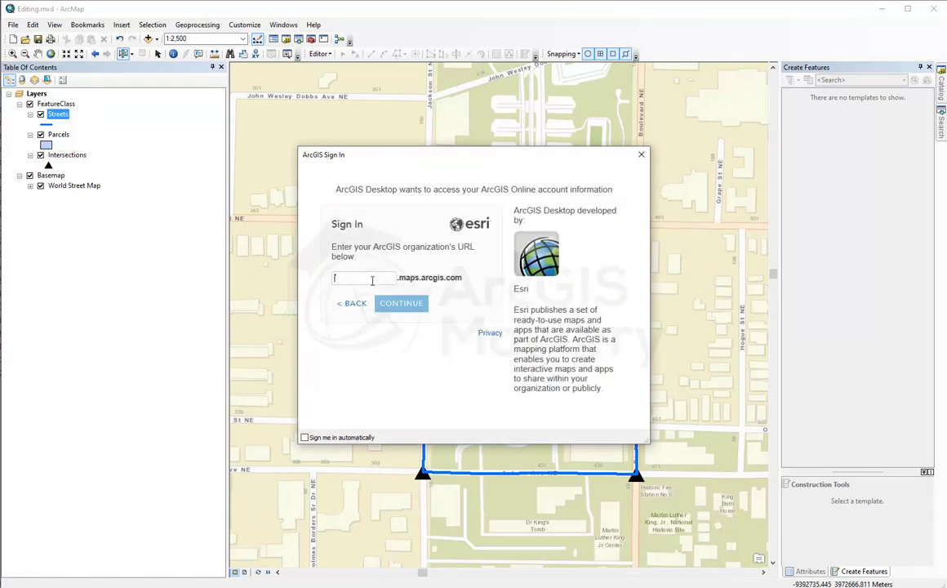
pyautogui.write('arcgismast')
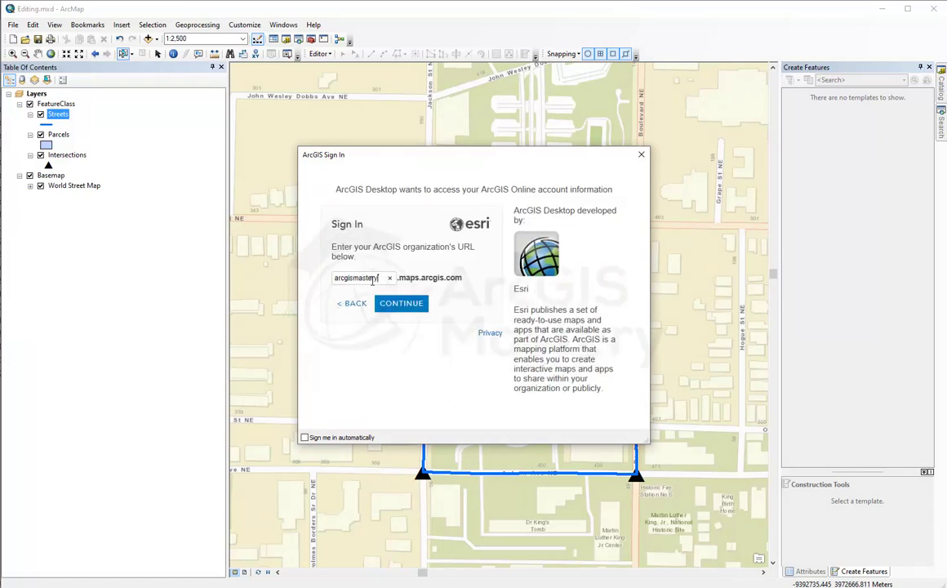
pyautogui.write('ery')
pyautogui.click(396, 304)
pyautogui.write('ArcGISMastery')
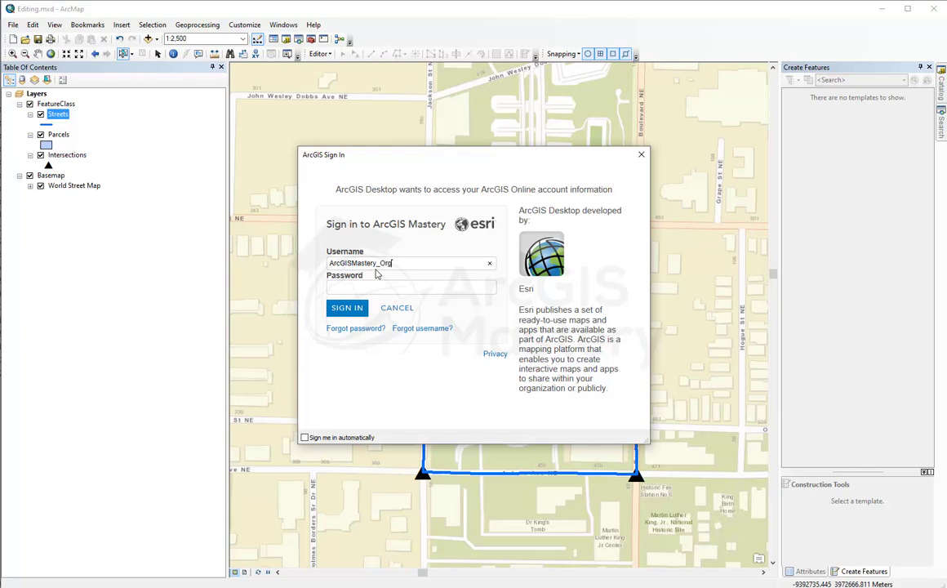
pyautogui.write(' ••••••••')
pyautogui.click(348, 309)
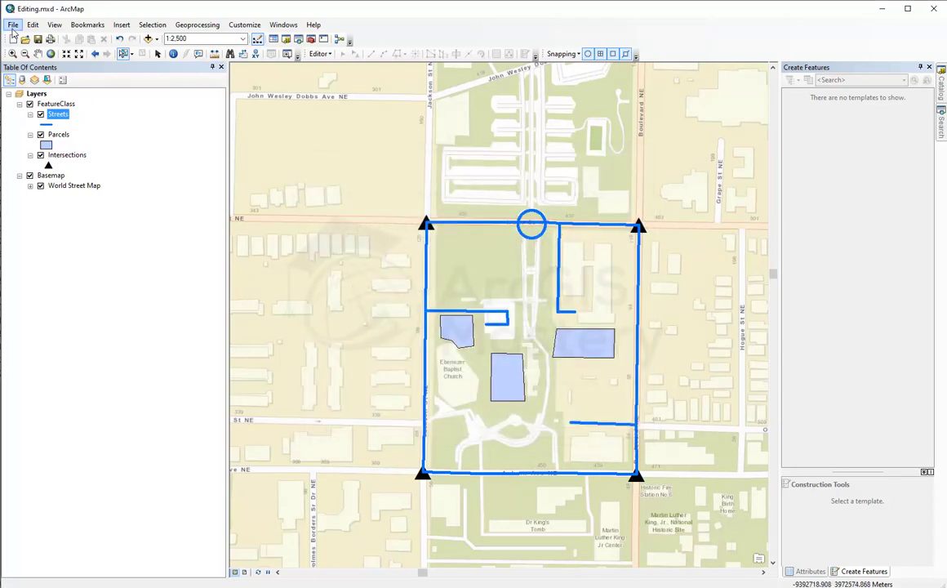
# Step: Start publishing the map as a new service from File > Share As > Service
pyautogui.click(13, 25)
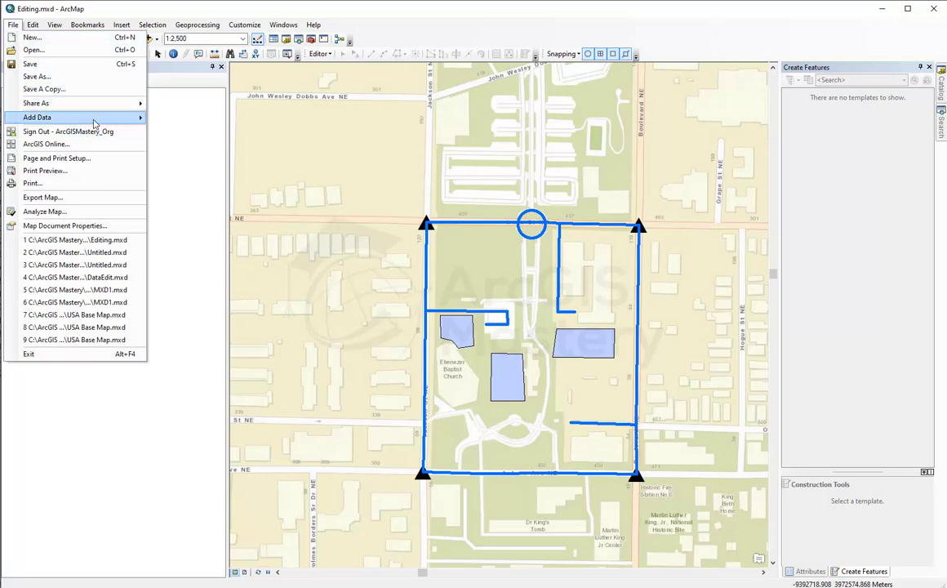
pyautogui.moveTo(106, 110)
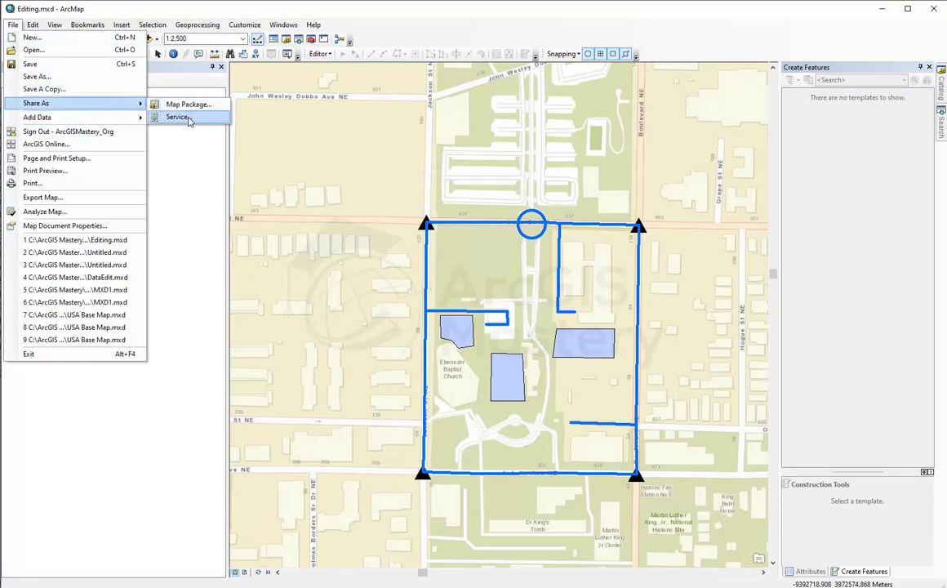
pyautogui.click(179, 116)
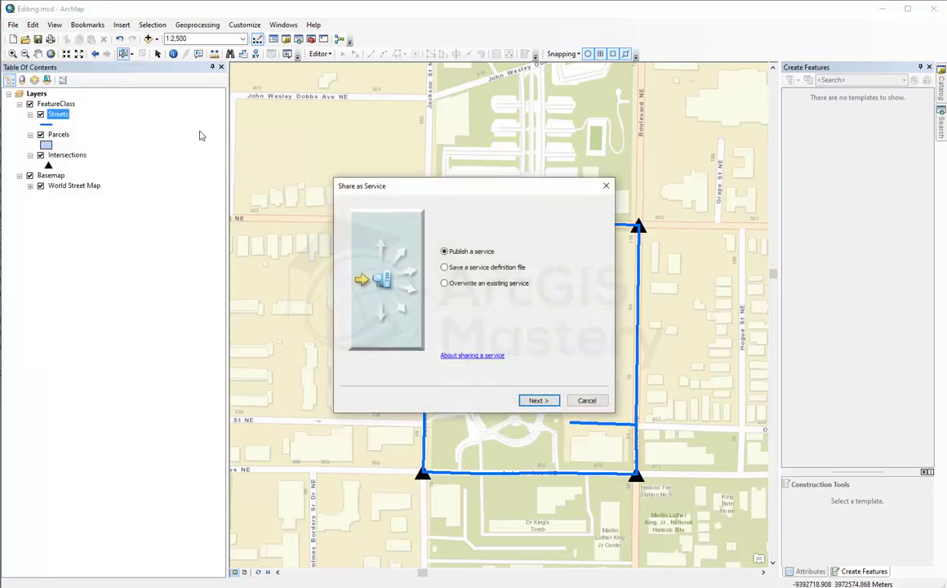
pyautogui.click(538, 400)
# Step: Choose the My Hosted Services connection and rename the service from Editing to PublishMap
pyautogui.click(522, 227)
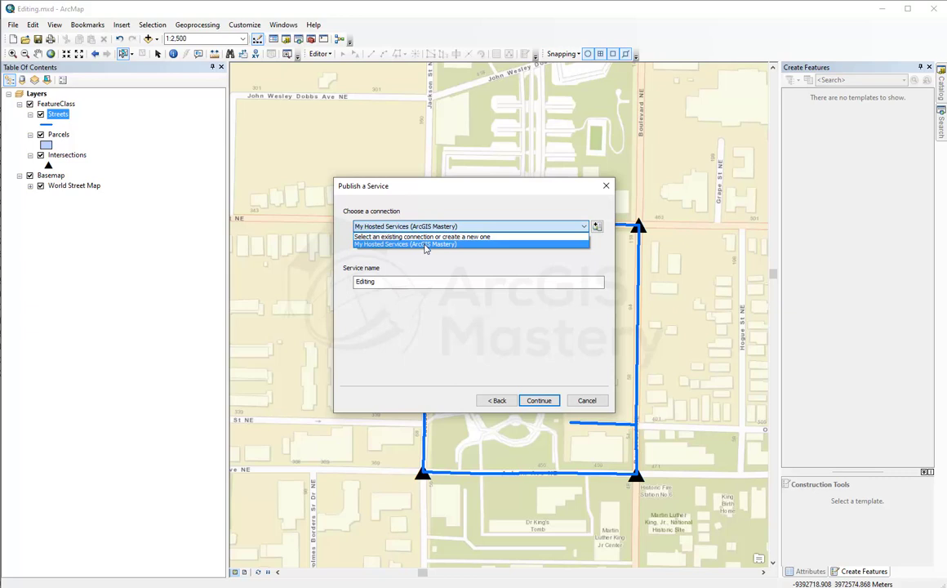
pyautogui.click(425, 245)
pyautogui.click(385, 281)
pyautogui.doubleClick(382, 279)
pyautogui.write('PublishMap')
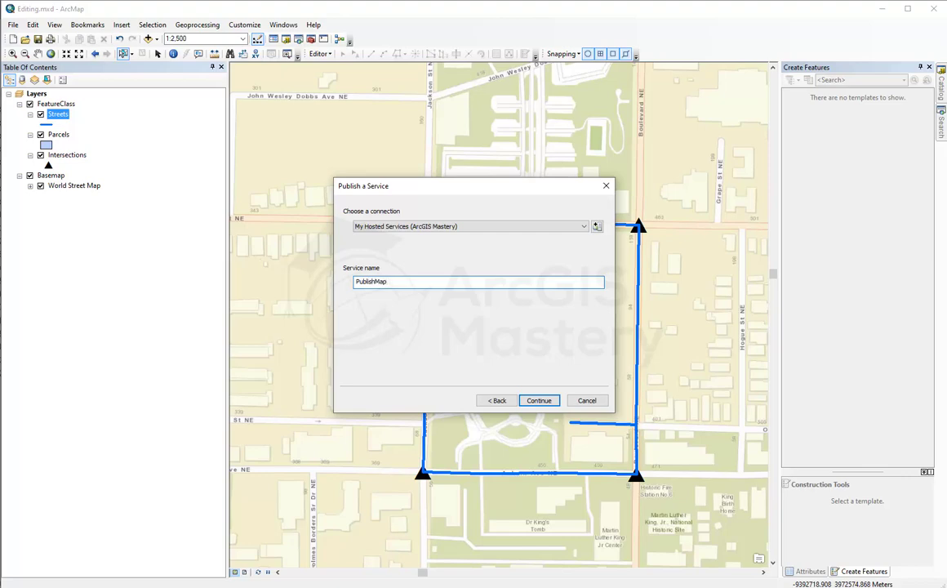
# Step: Enable Feature Access for PublishMap, allowing Create, Delete and Update operations alongside Query
pyautogui.click(539, 400)
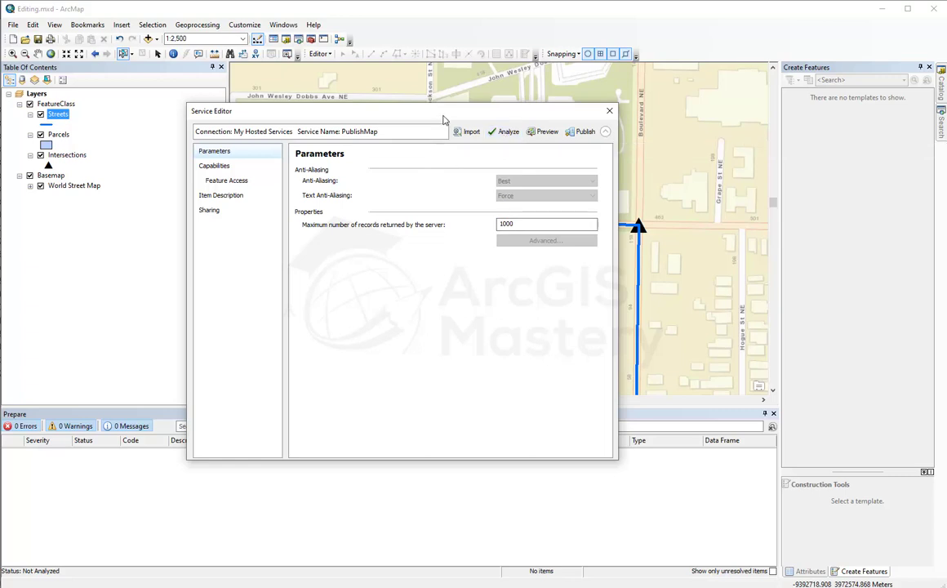
pyautogui.moveTo(440, 114); pyautogui.dragTo(242, 104)
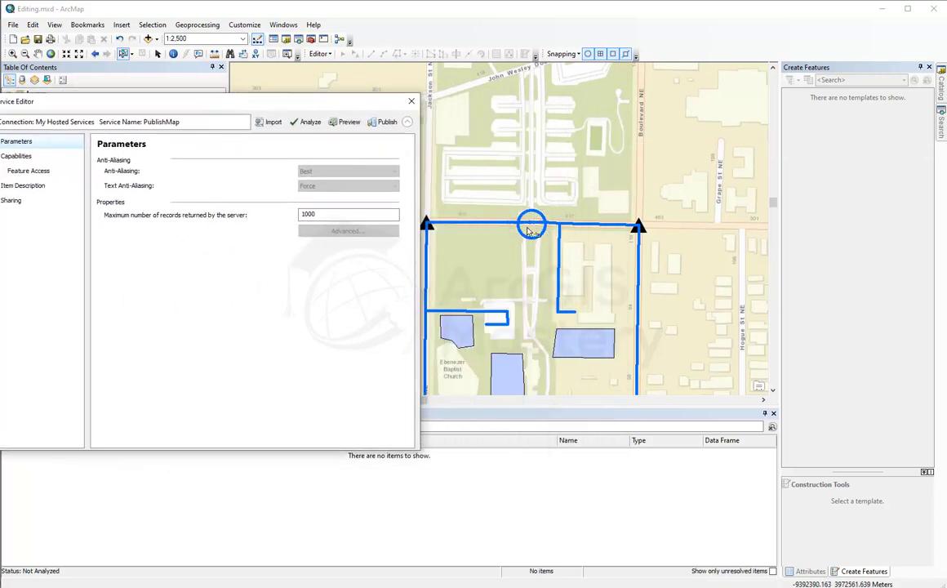
pyautogui.click(29, 173)
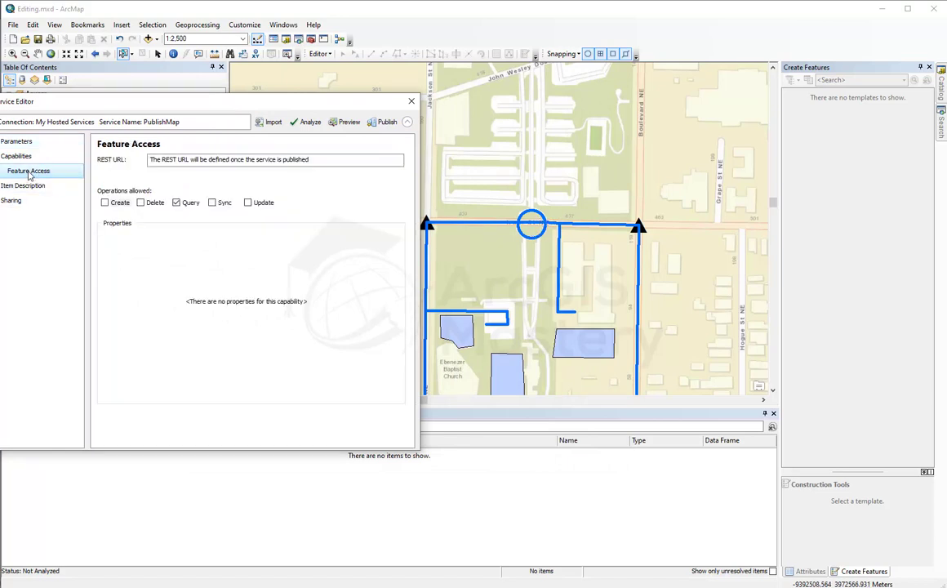
pyautogui.click(105, 202)
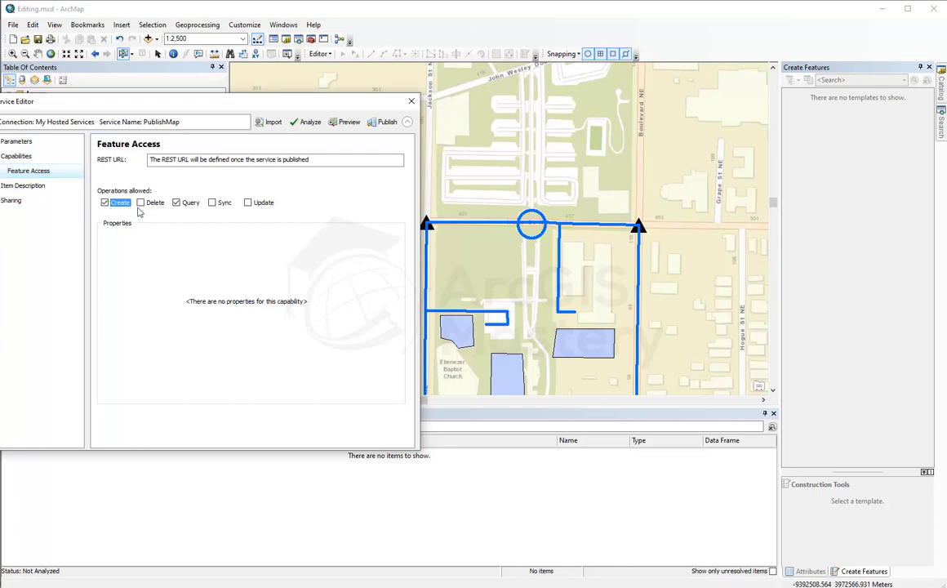
pyautogui.click(141, 202)
pyautogui.click(248, 202)
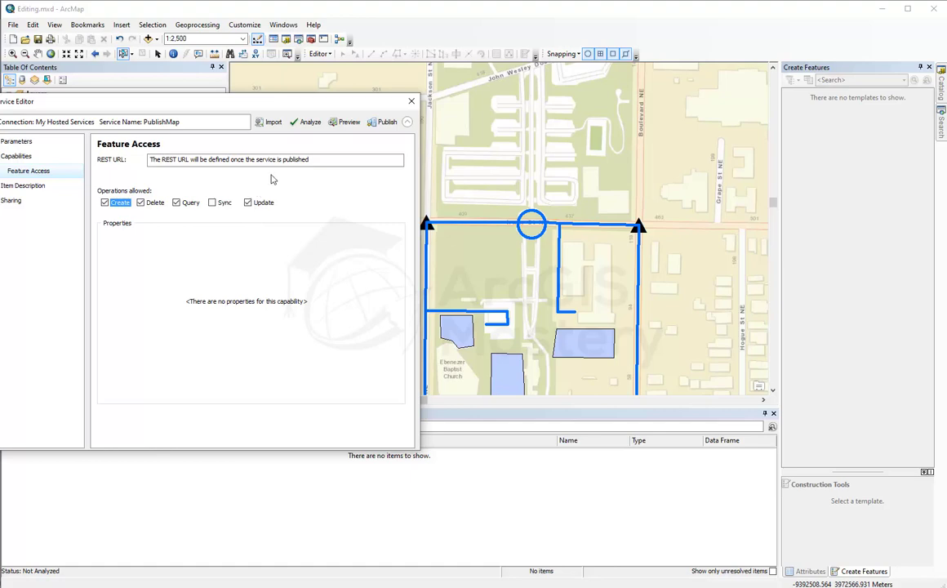
# Step: Analyze the service and enter 'Publish Map' as both its summary and description
pyautogui.click(308, 124)
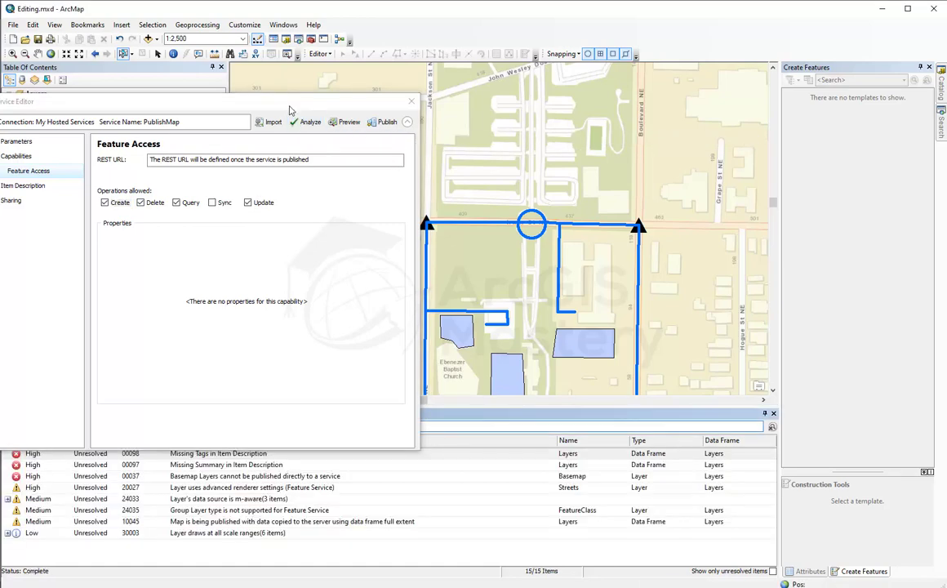
pyautogui.moveTo(294, 104); pyautogui.dragTo(339, 40)
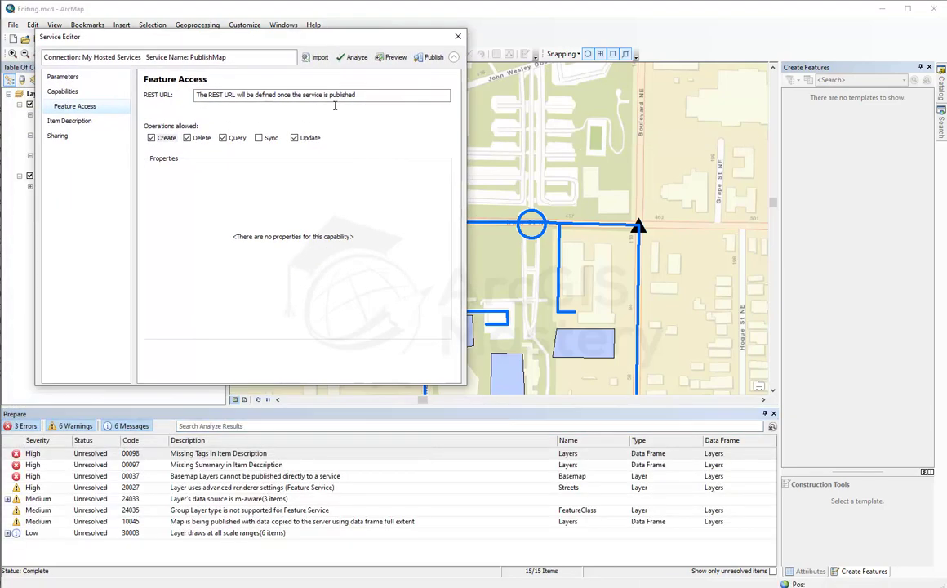
pyautogui.doubleClick(197, 454)
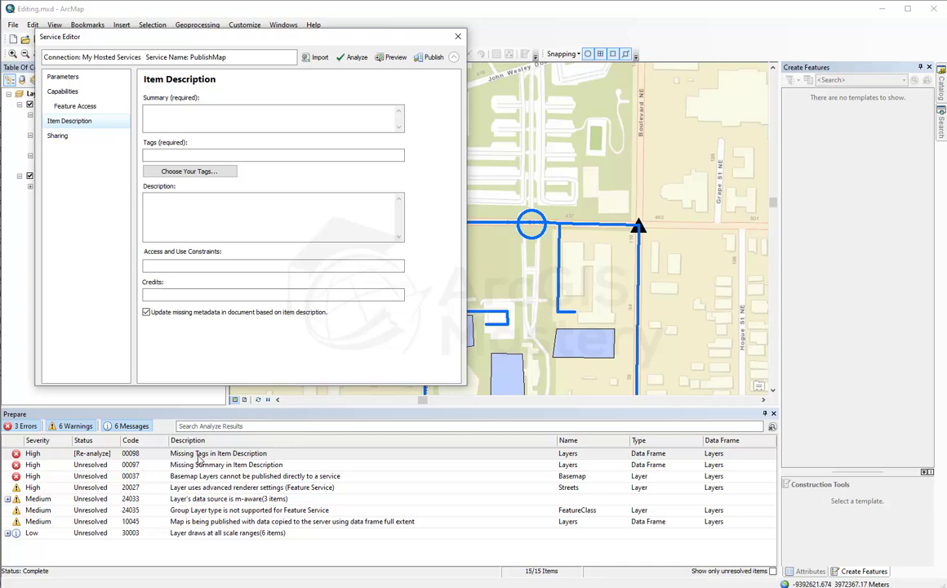
pyautogui.click(207, 118)
pyautogui.write('Publish')
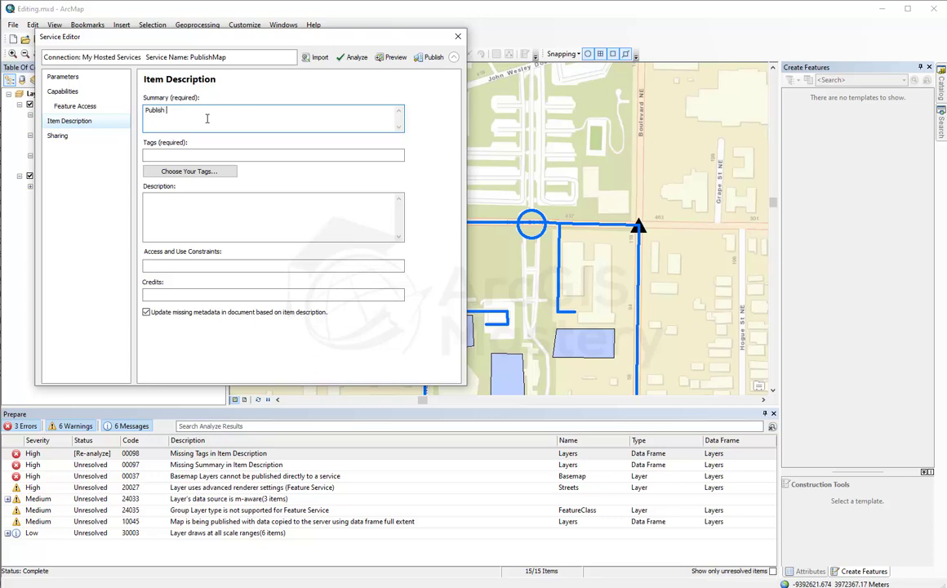
pyautogui.write(' Map')
pyautogui.moveTo(184, 114); pyautogui.dragTo(145, 113)
pyautogui.hotkey('ctrl', 'c')
pyautogui.click(187, 214)
pyautogui.hotkey('ctrl', 'v')
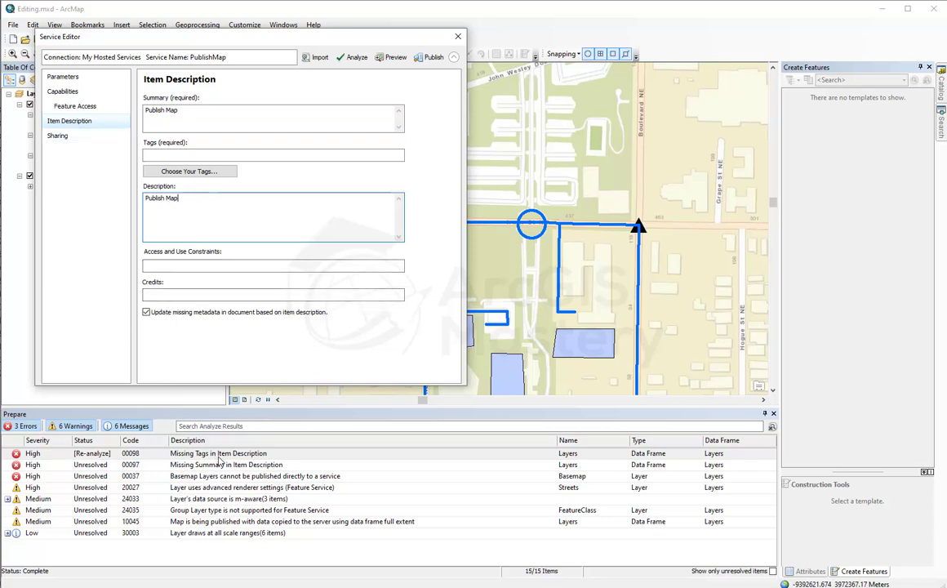
# Step: Set the tags to 'Publish Map', remove the basemap, and re-analyze to 0 errors
pyautogui.click(357, 58)
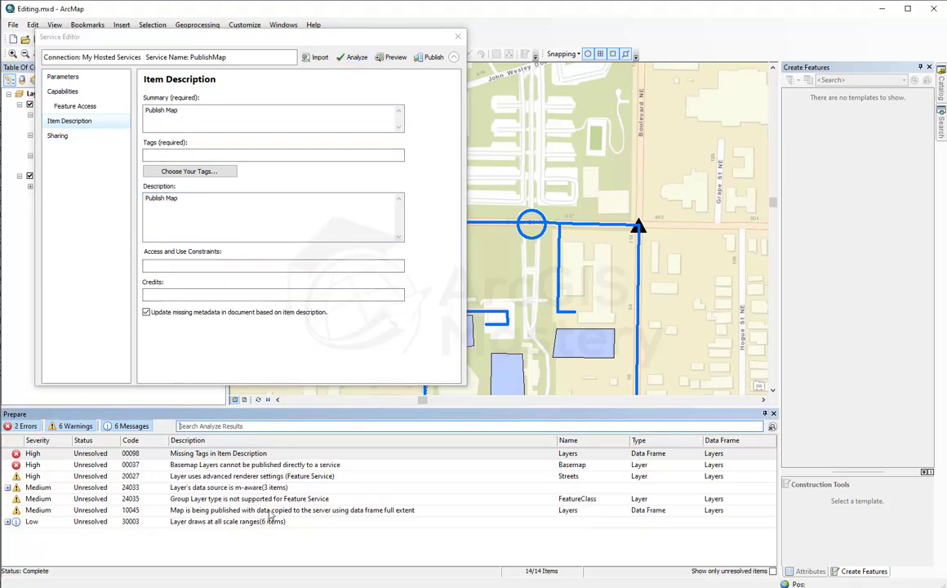
pyautogui.click(229, 456)
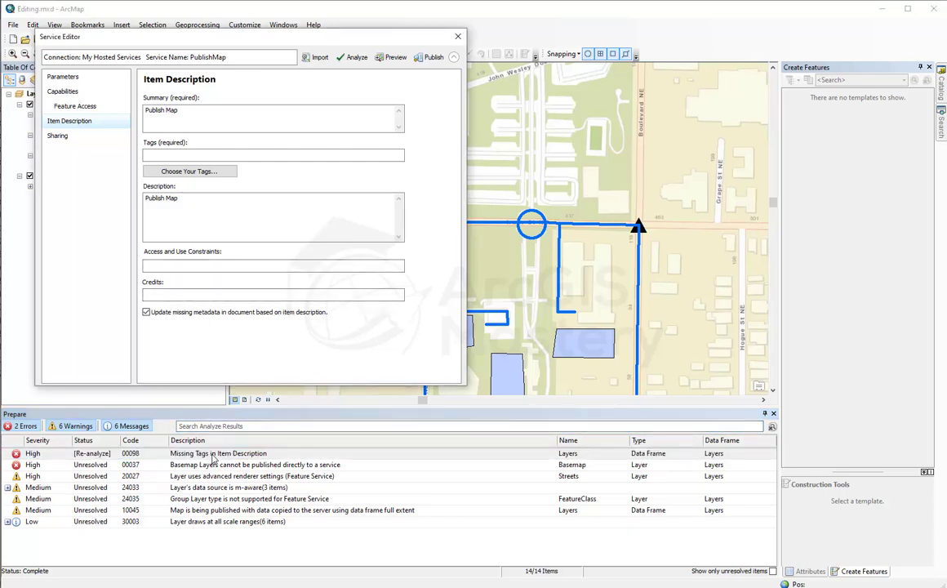
pyautogui.click(186, 155)
pyautogui.hotkey('ctrl', 'v')
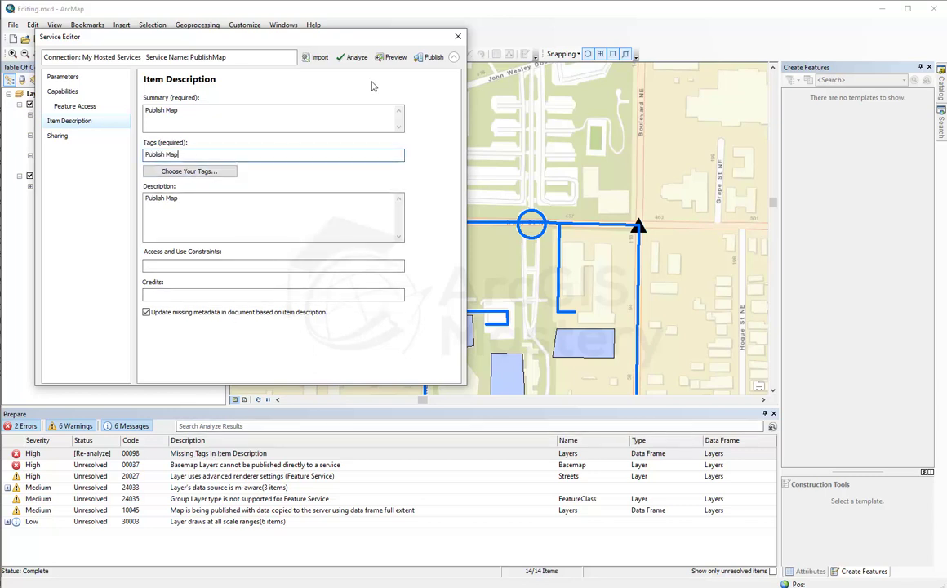
pyautogui.click(356, 57)
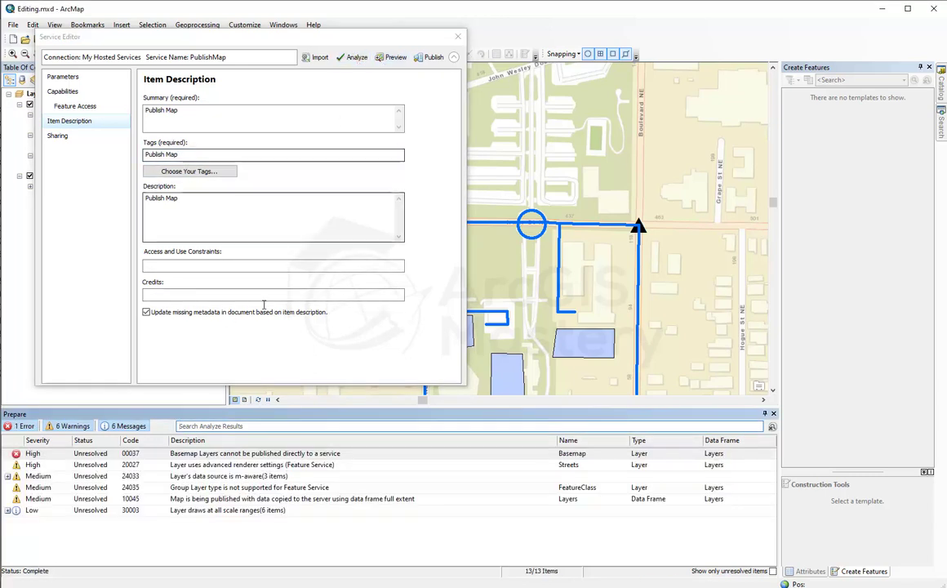
pyautogui.click(253, 454)
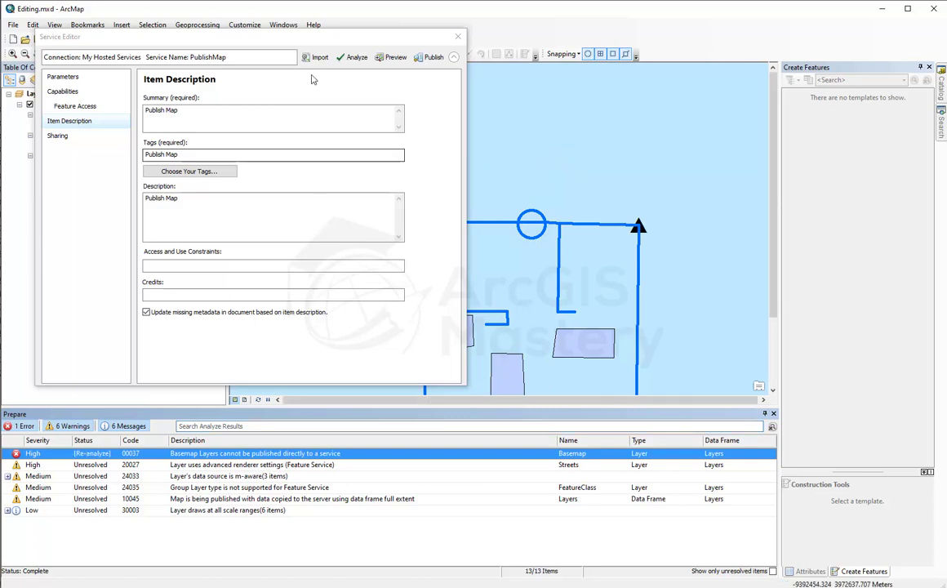
pyautogui.click(352, 59)
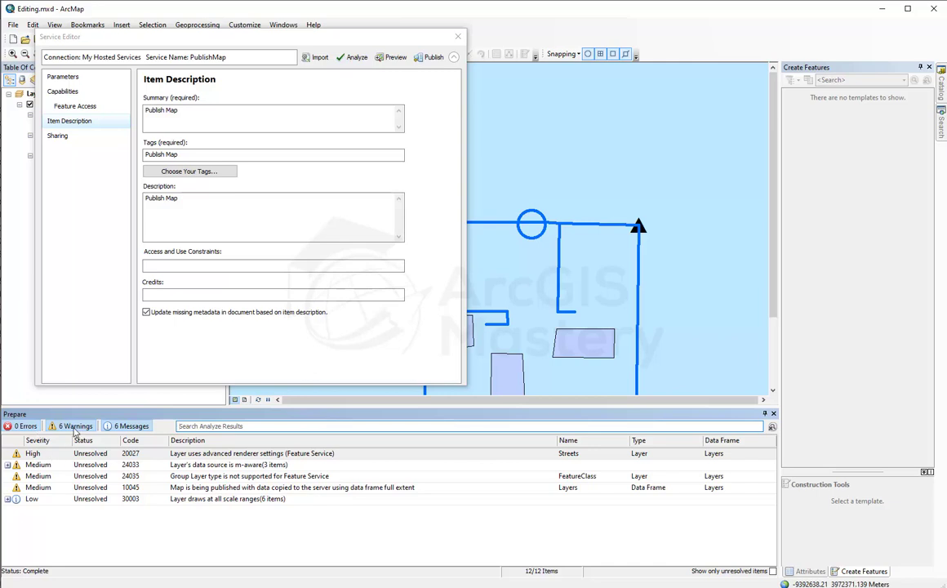
# Step: Publish the PublishMap service to ArcGIS Online and dismiss the success message
pyautogui.click(432, 61)
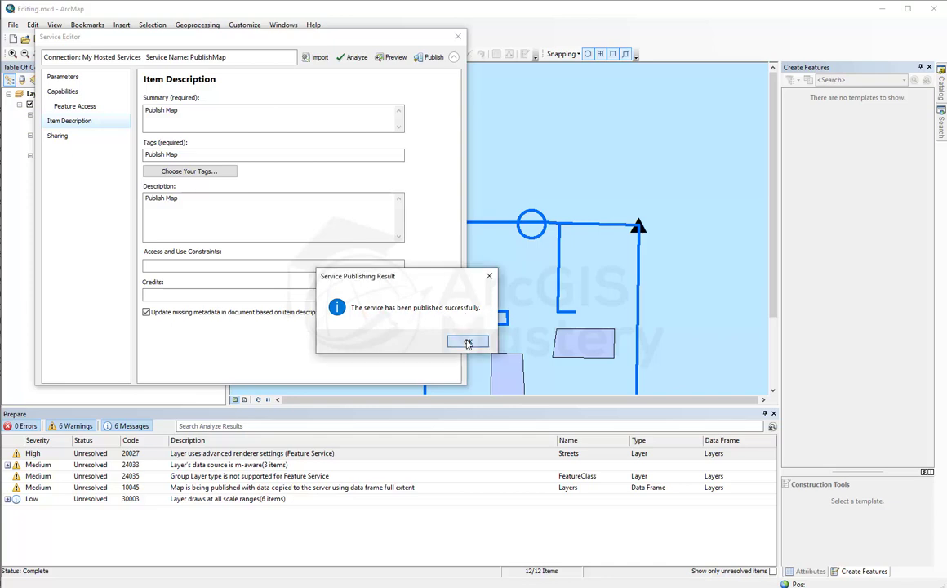
pyautogui.click(468, 340)
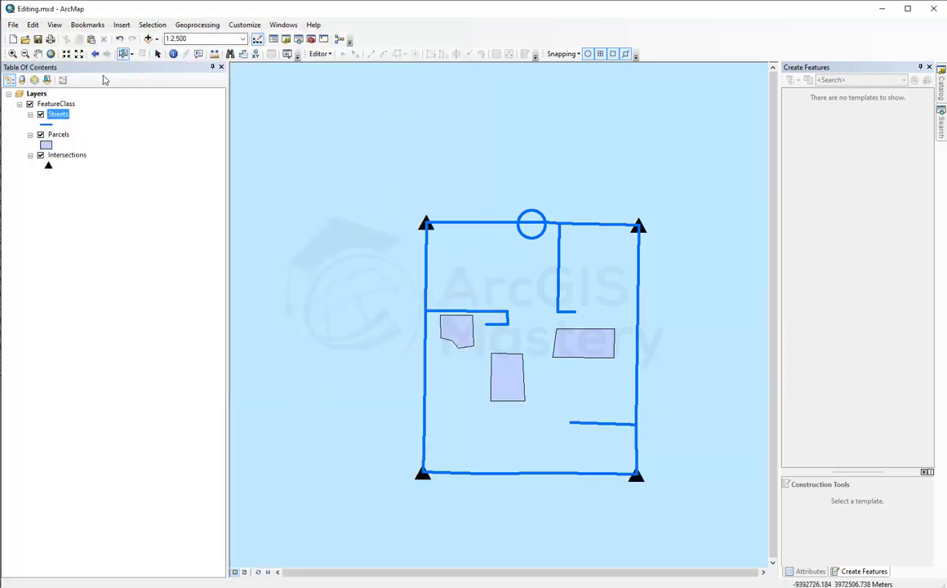
# Step: Add the Streets basemap back to Editing.mxd through Add Data > Add Basemap
pyautogui.click(152, 40)
pyautogui.click(167, 65)
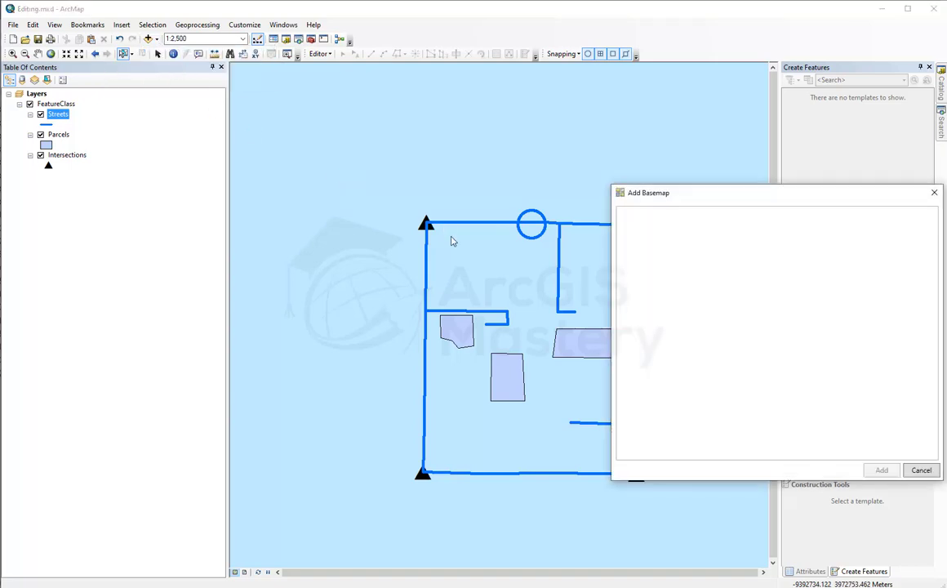
pyautogui.doubleClick(834, 238)
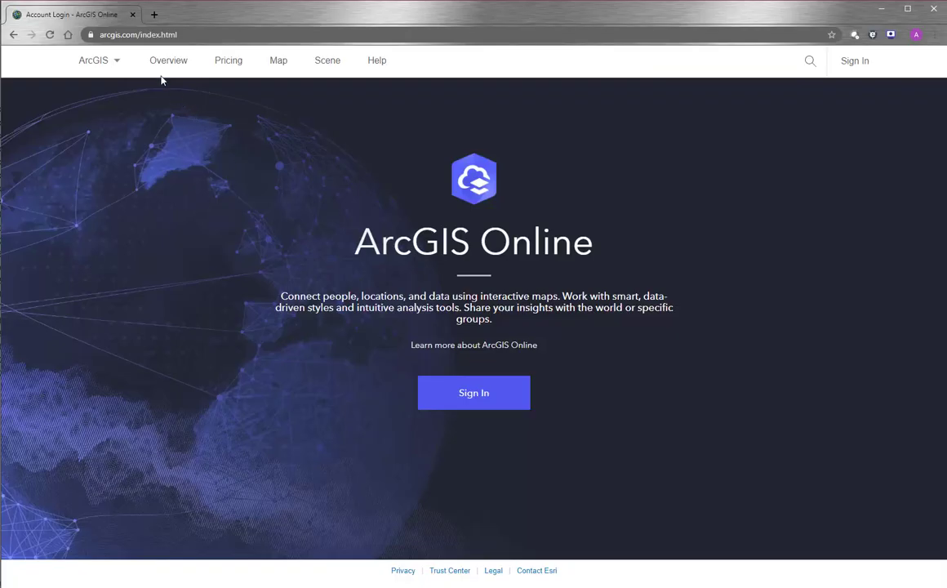
# Step: Sign in to ArcGIS Online through the ArcGIS Mastery organization's enterprise login
pyautogui.click(854, 62)
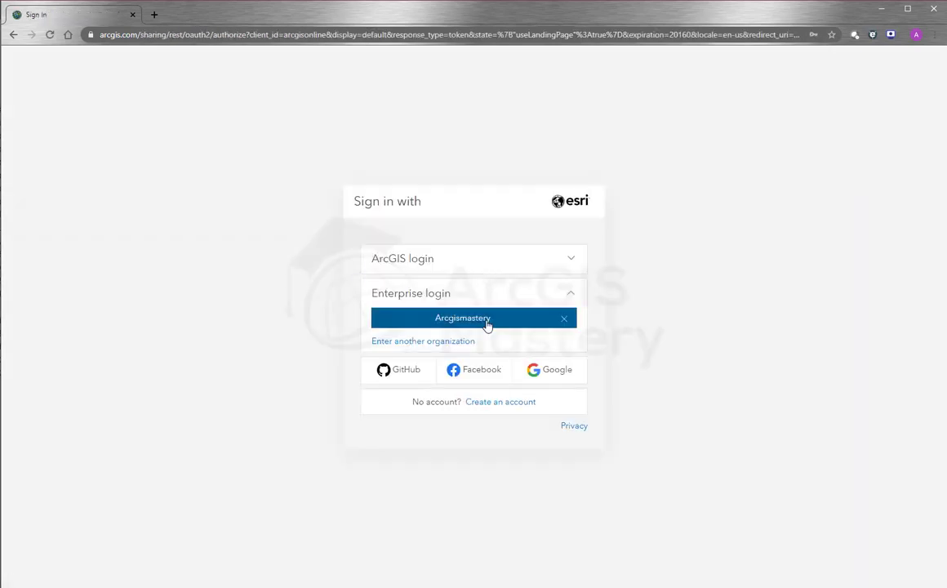
pyautogui.click(487, 324)
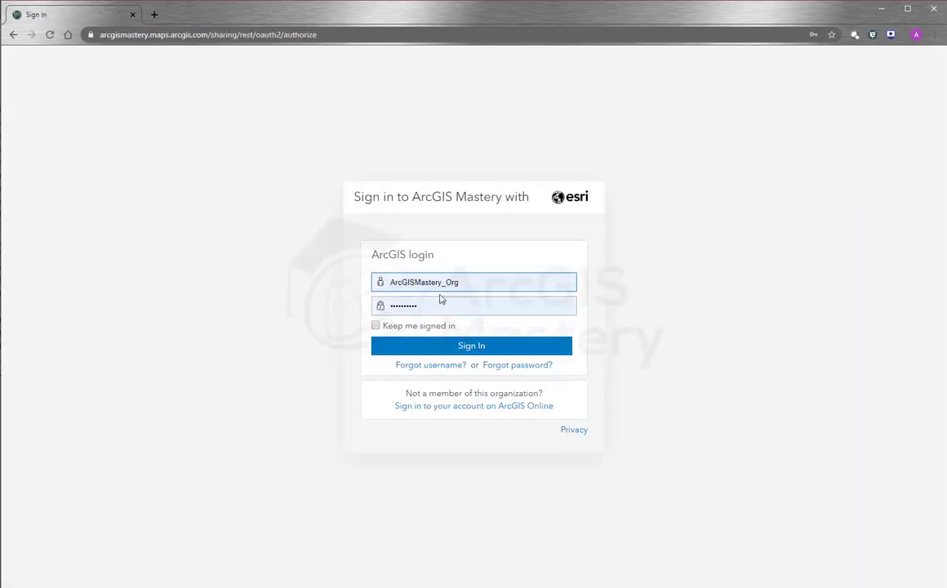
pyautogui.click(474, 346)
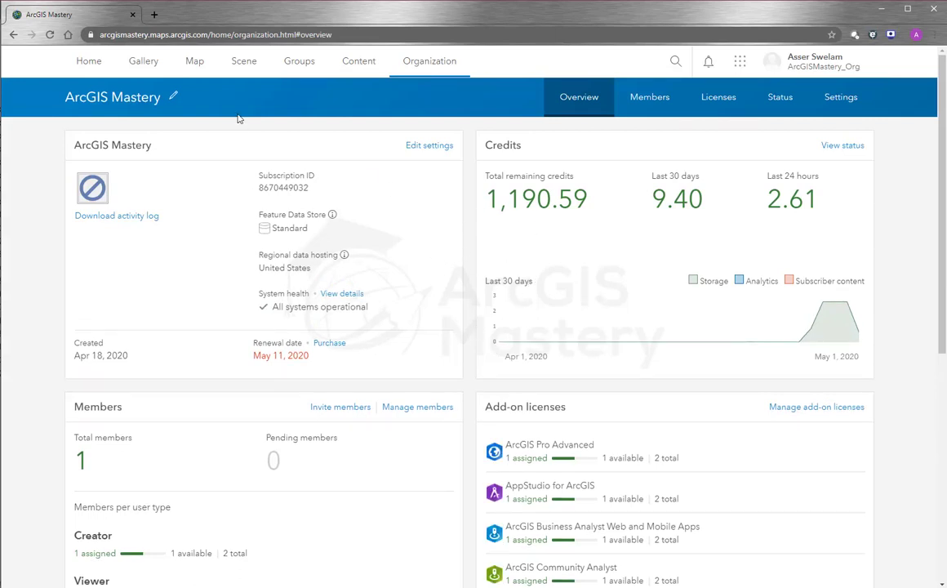
# Step: Open the PublishMap Feature Layer (hosted) item from My Content
pyautogui.click(378, 65)
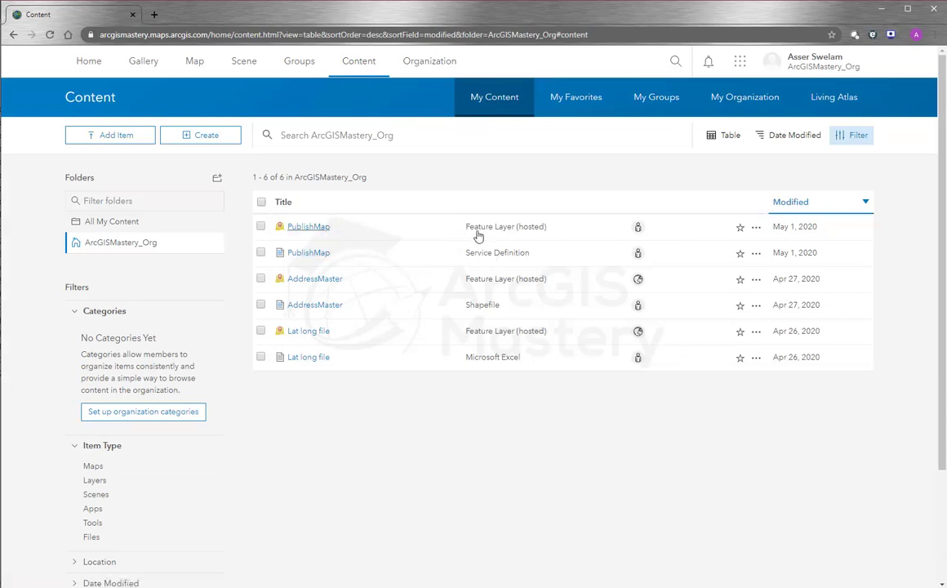
pyautogui.click(317, 228)
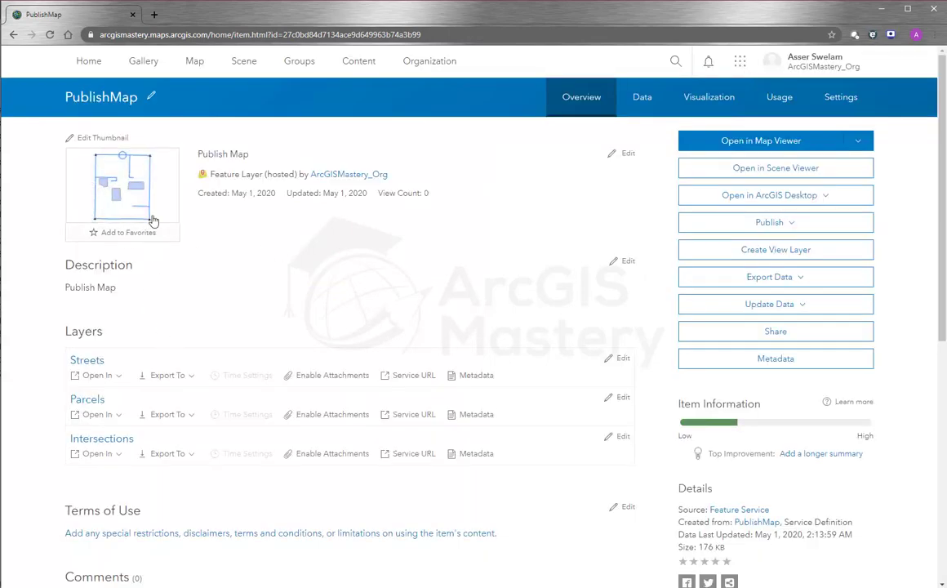
pyautogui.moveTo(151, 220)
# Step: Open the layer in Map Viewer and add an Intersections point inside the block, attributes blank
pyautogui.click(803, 144)
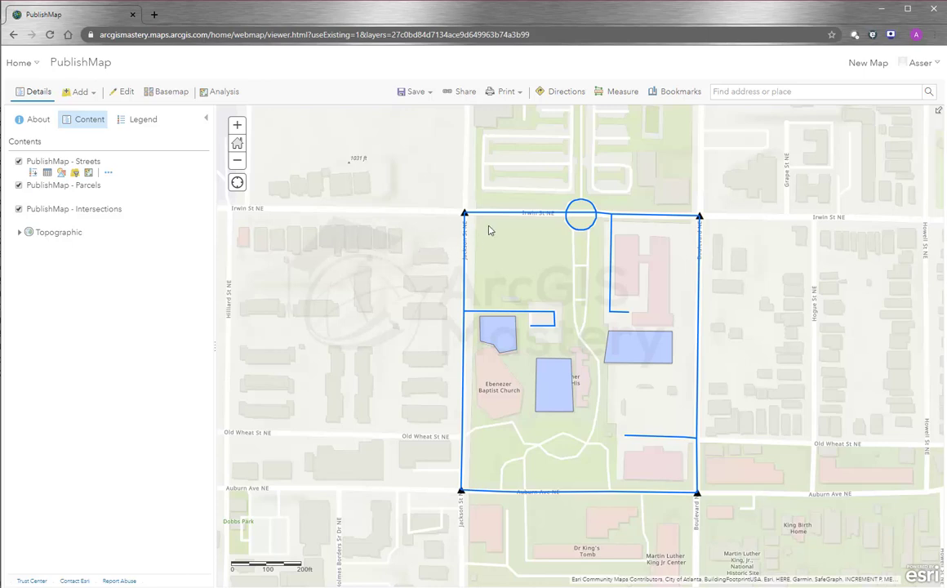
pyautogui.click(125, 93)
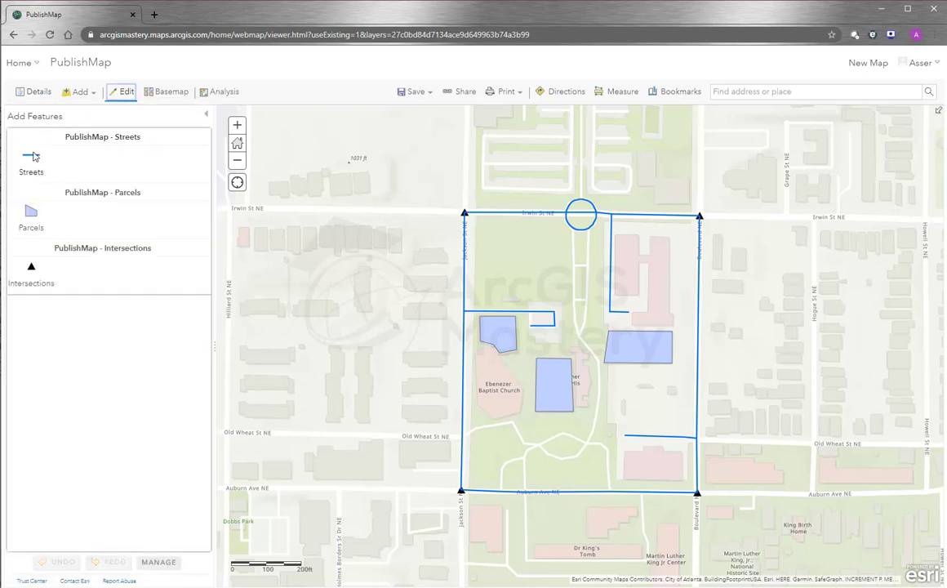
pyautogui.click(32, 266)
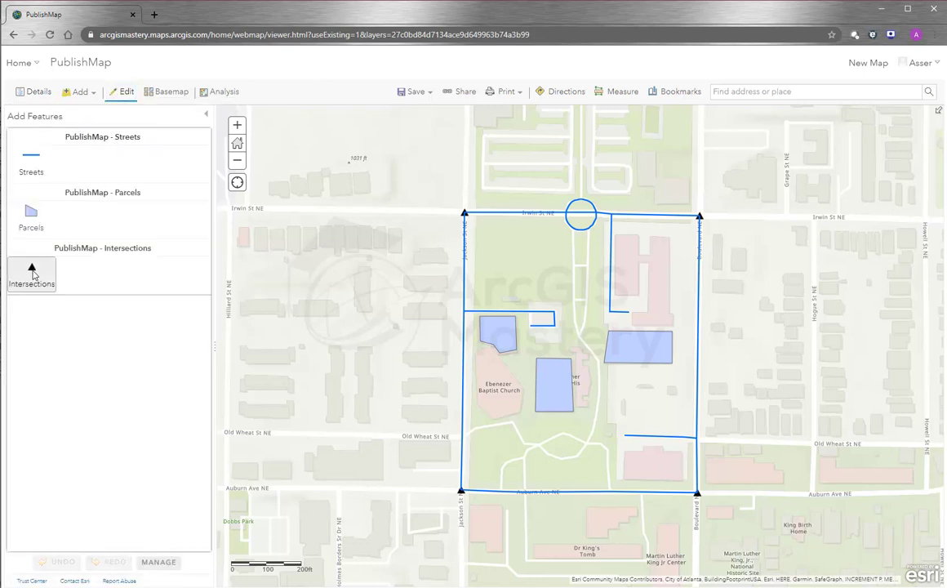
pyautogui.click(563, 267)
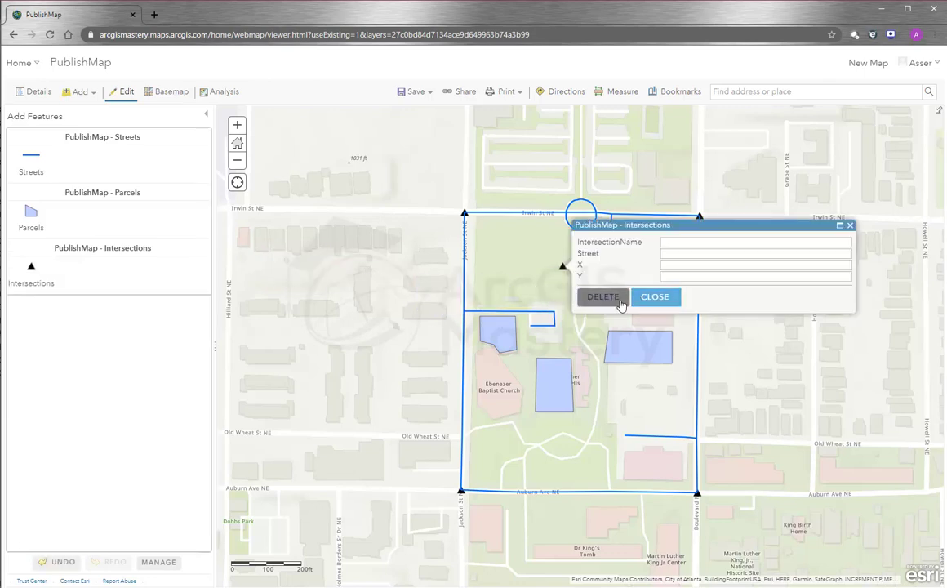
pyautogui.click(654, 298)
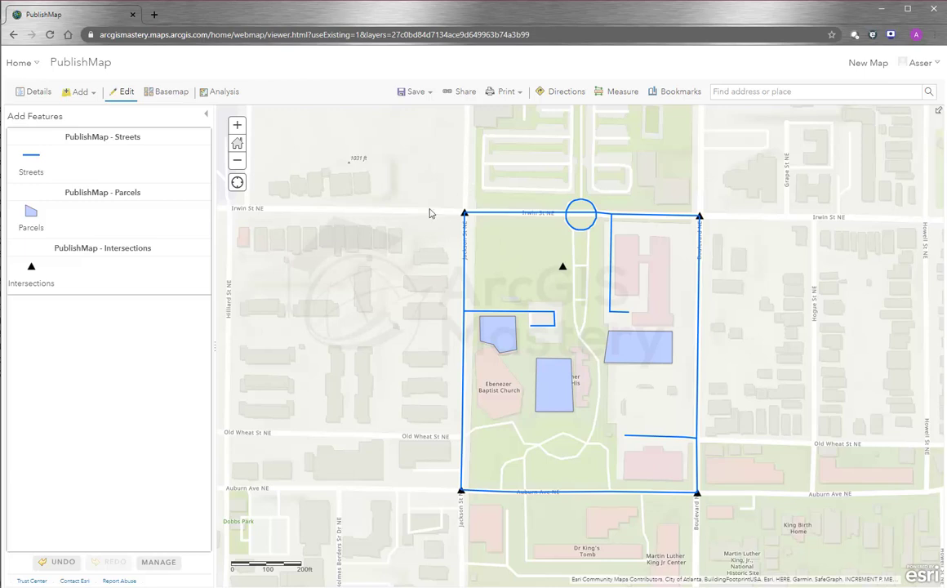
# Step: Add a second Intersections point just above Irwin St NE, leaving its attributes blank
pyautogui.click(33, 265)
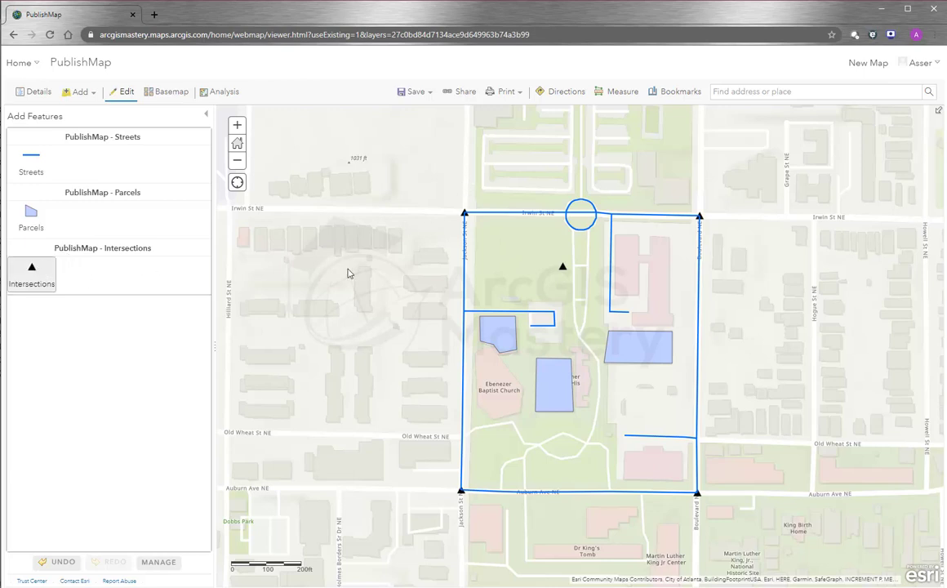
pyautogui.click(467, 182)
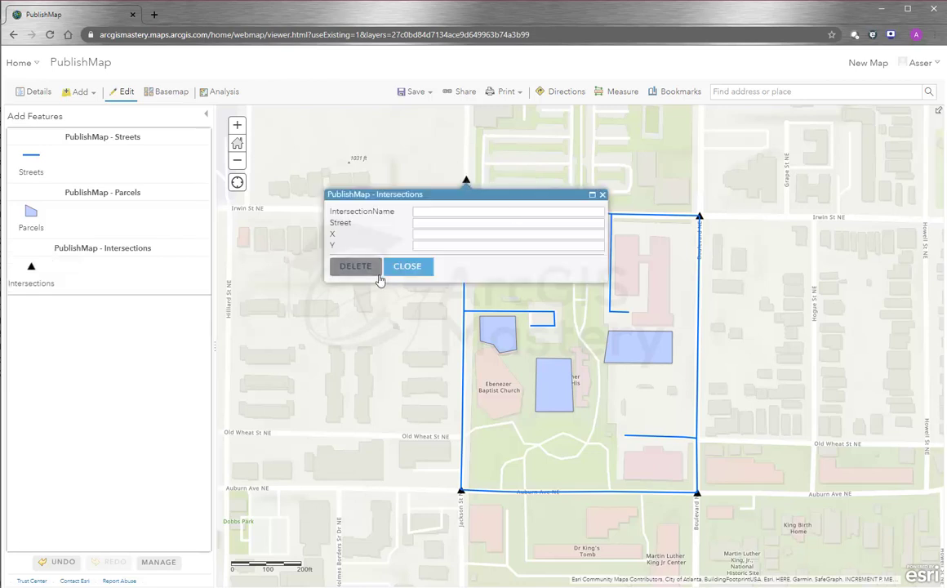
pyautogui.click(408, 270)
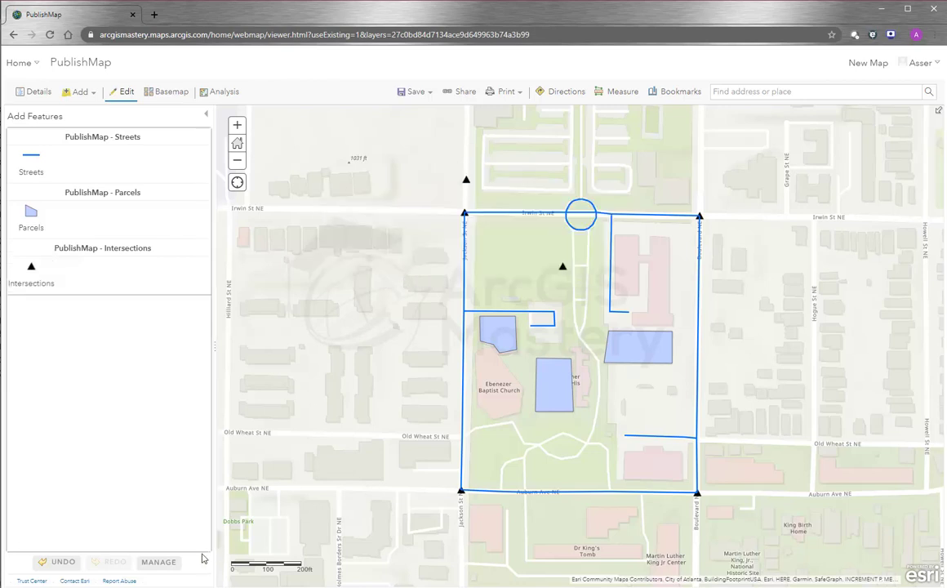
# Step: Begin saving the edited map as a web map and title it 'Publish Map'
pyautogui.click(416, 91)
pyautogui.click(419, 116)
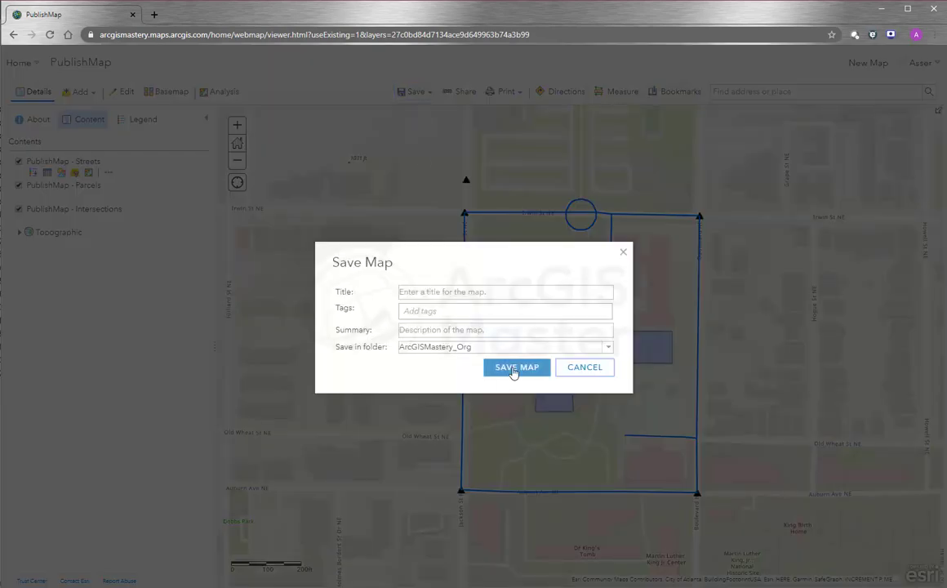
pyautogui.click(511, 372)
pyautogui.click(558, 354)
pyautogui.click(464, 291)
pyautogui.write('Publish Map')
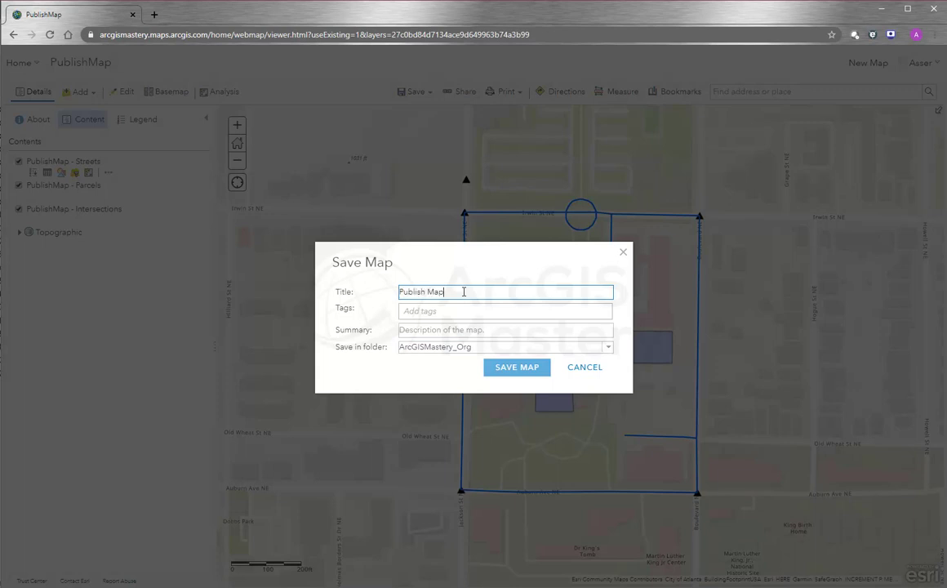
pyautogui.click(514, 368)
pyautogui.click(556, 357)
# Step: Add 'Publish Map' as the tag and summary, then save the web map
pyautogui.click(461, 311)
pyautogui.write('Publish Map')
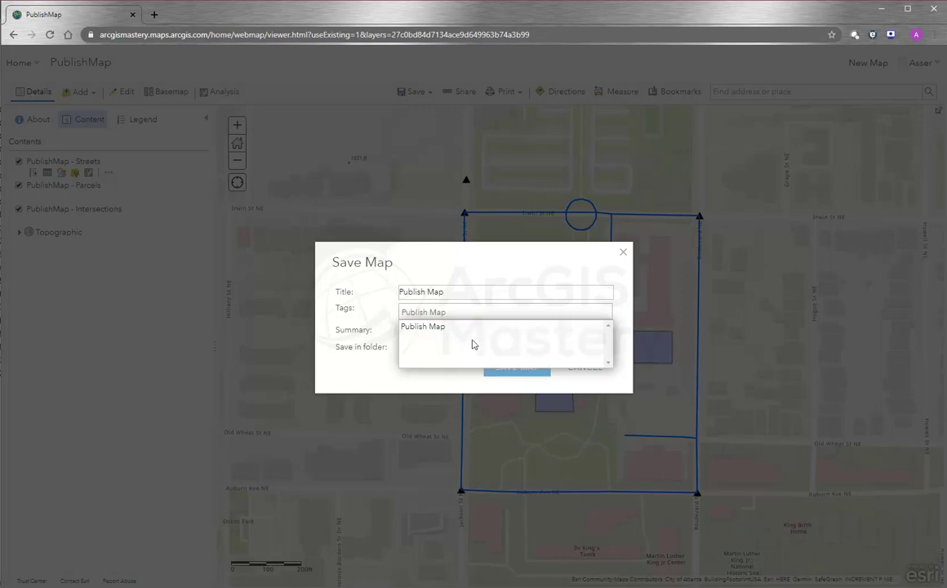
pyautogui.click(455, 331)
pyautogui.click(468, 336)
pyautogui.write('Publish Map')
pyautogui.click(515, 370)
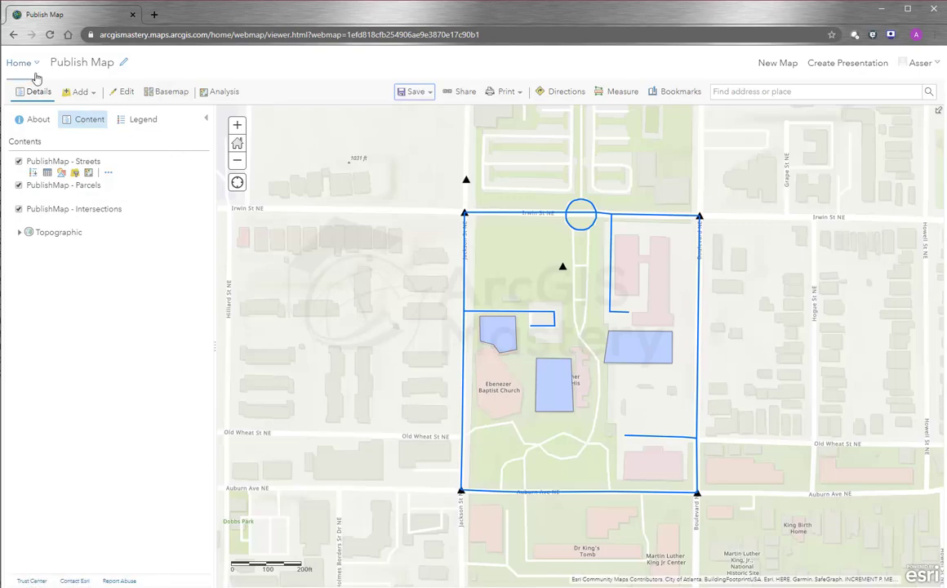
# Step: Share the Publish Map web map and its PublishMap layer publicly with Everyone
pyautogui.click(31, 64)
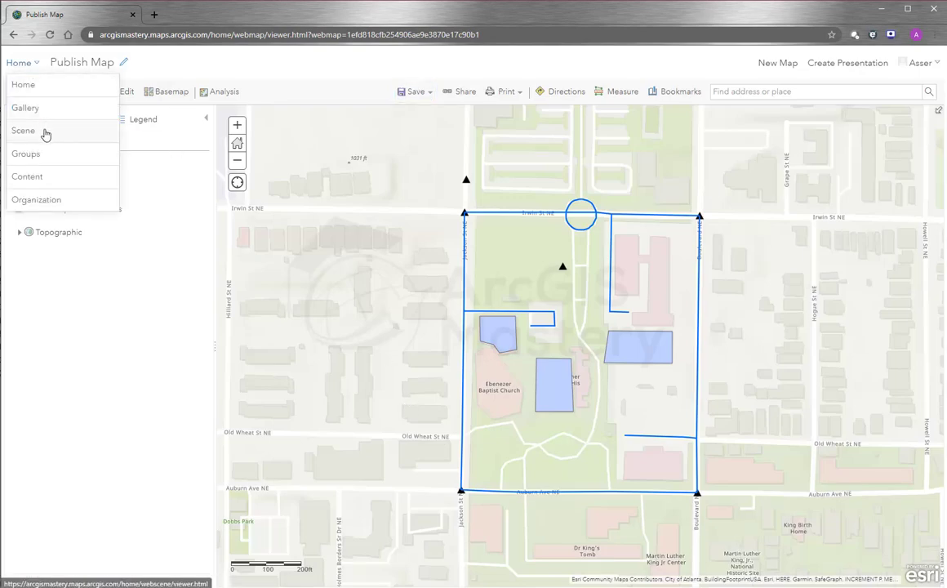
pyautogui.click(42, 175)
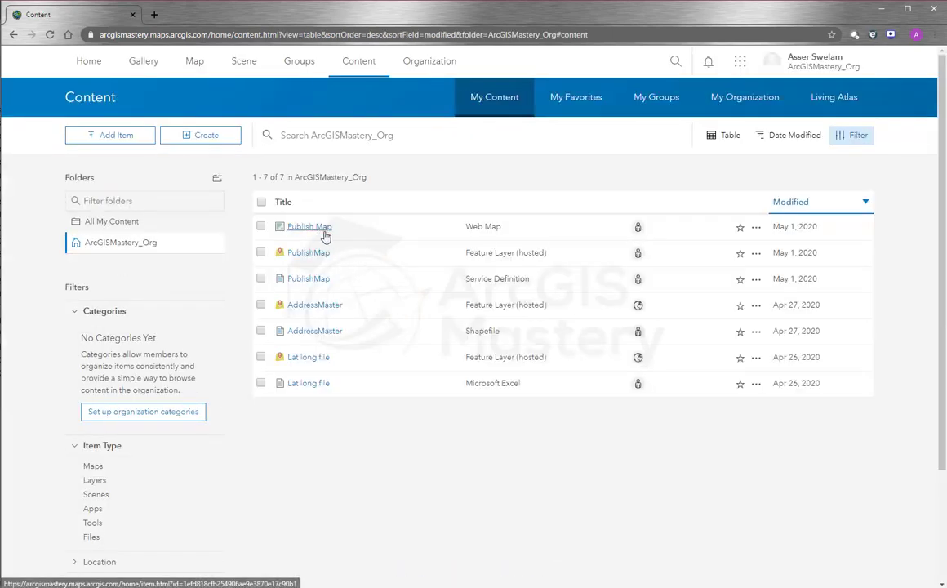
pyautogui.click(639, 231)
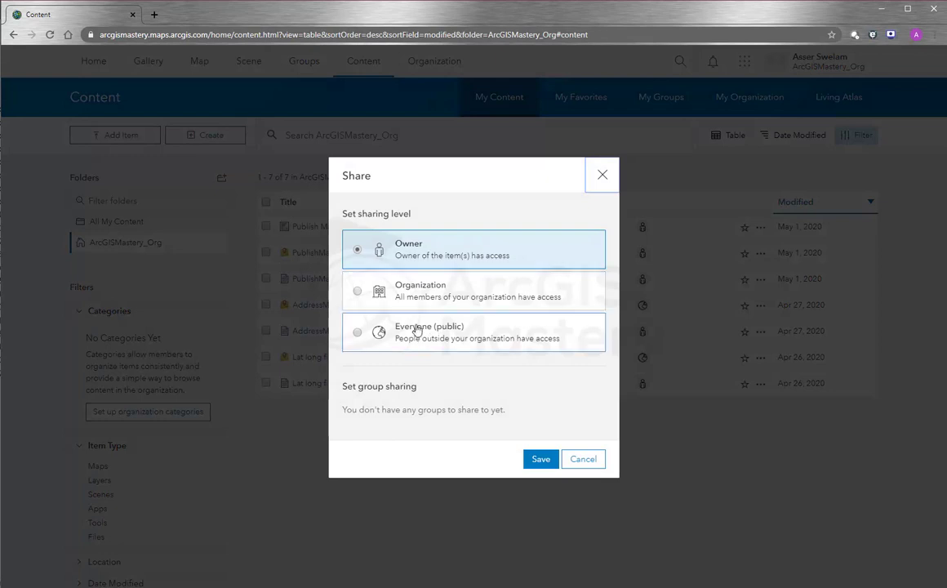
pyautogui.click(420, 334)
pyautogui.click(541, 460)
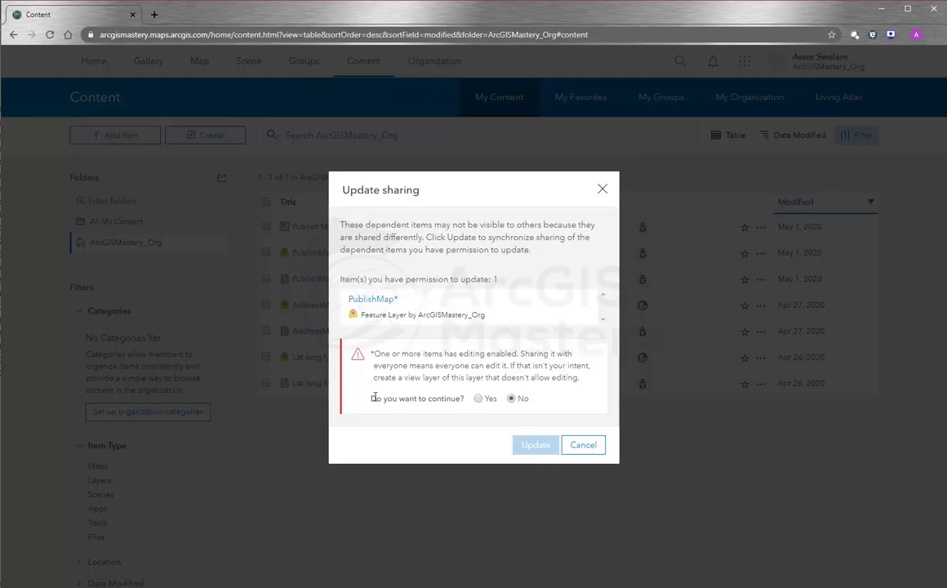
pyautogui.click(479, 399)
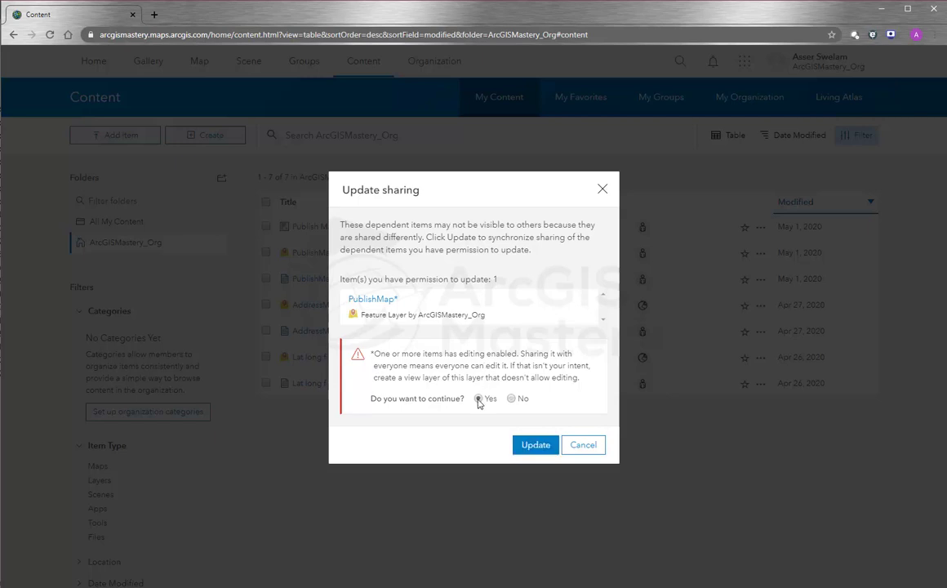
pyautogui.click(534, 446)
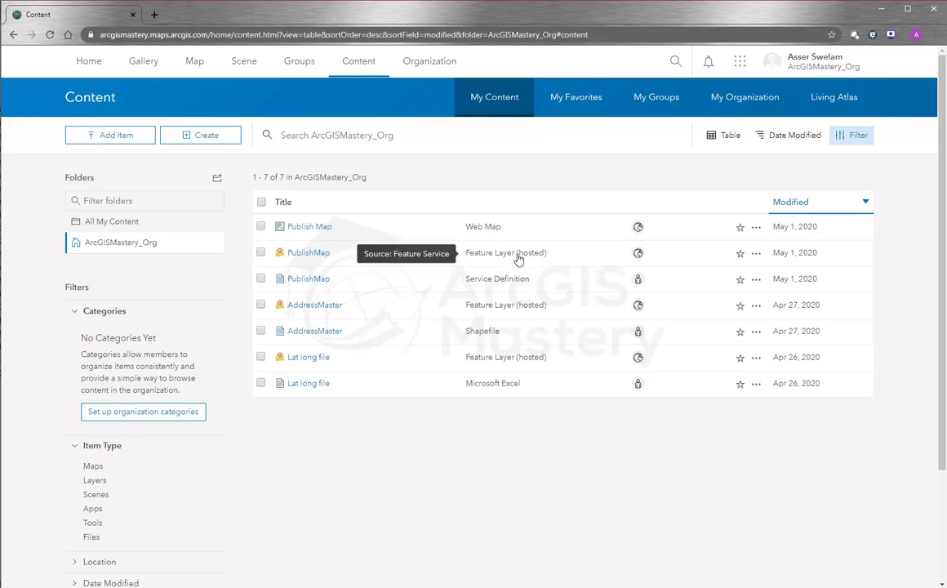
# Step: Open the Publish Map item's details page and select its web address
pyautogui.click(314, 232)
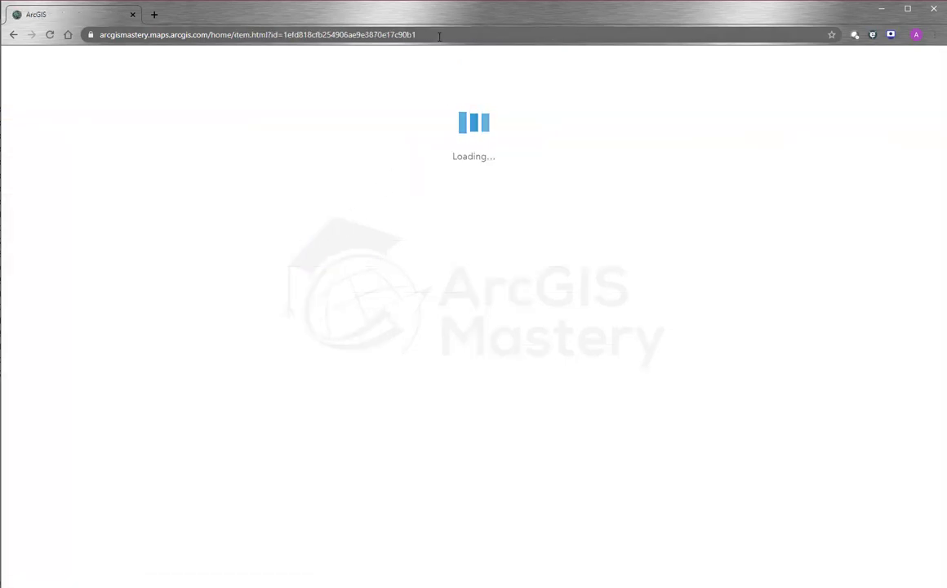
pyautogui.click(437, 36)
pyautogui.click(755, 141)
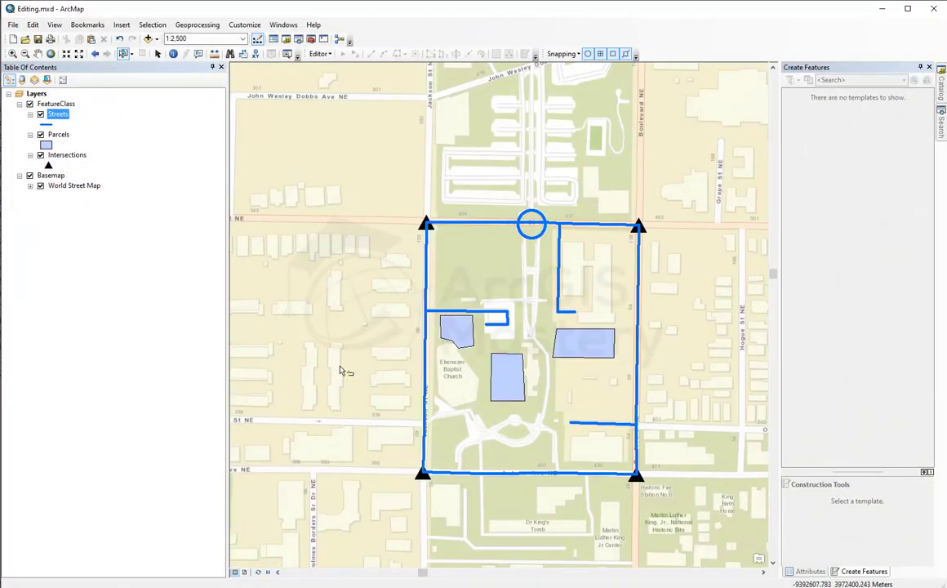
# Step: Look over the File menu's Share As and Sign Out options, then close it unchanged
pyautogui.click(12, 26)
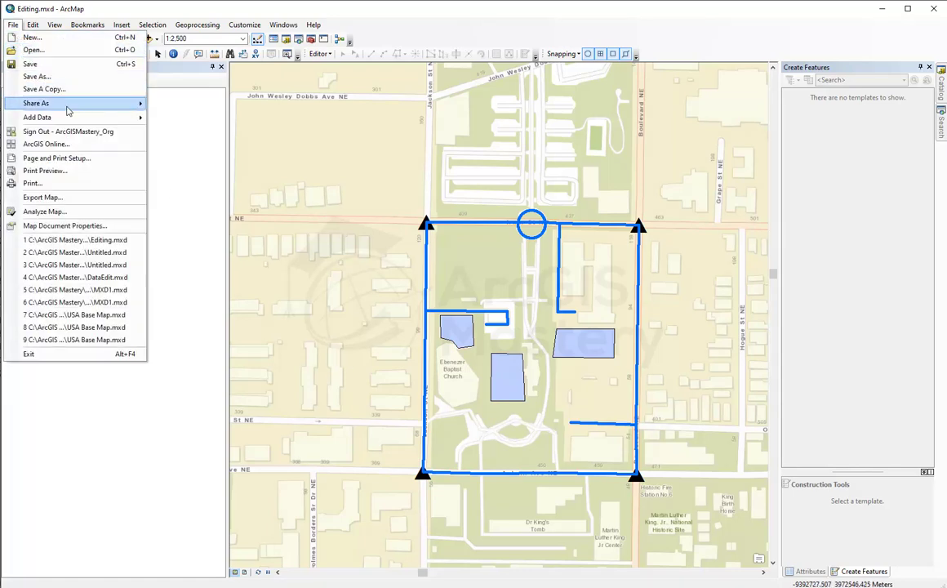
pyautogui.moveTo(111, 103)
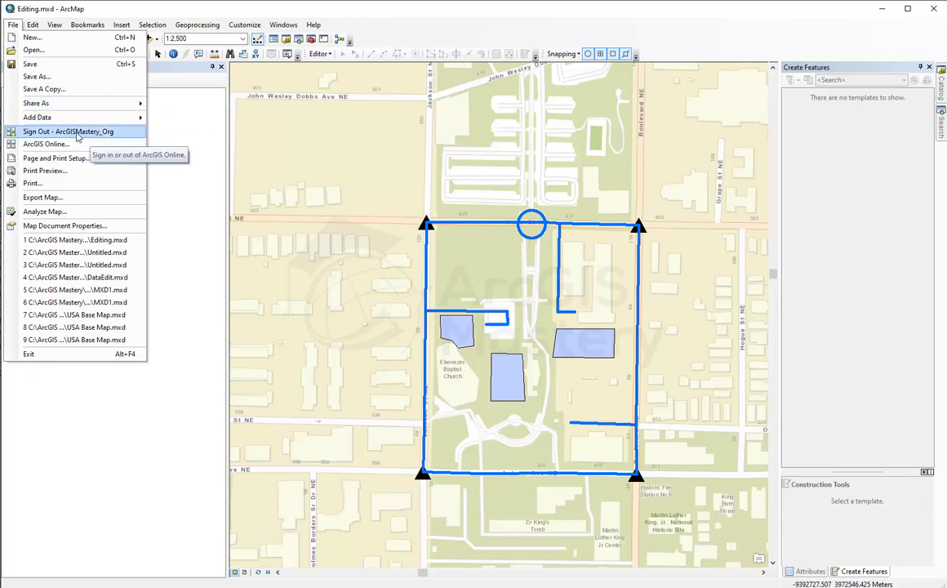
pyautogui.click(173, 194)
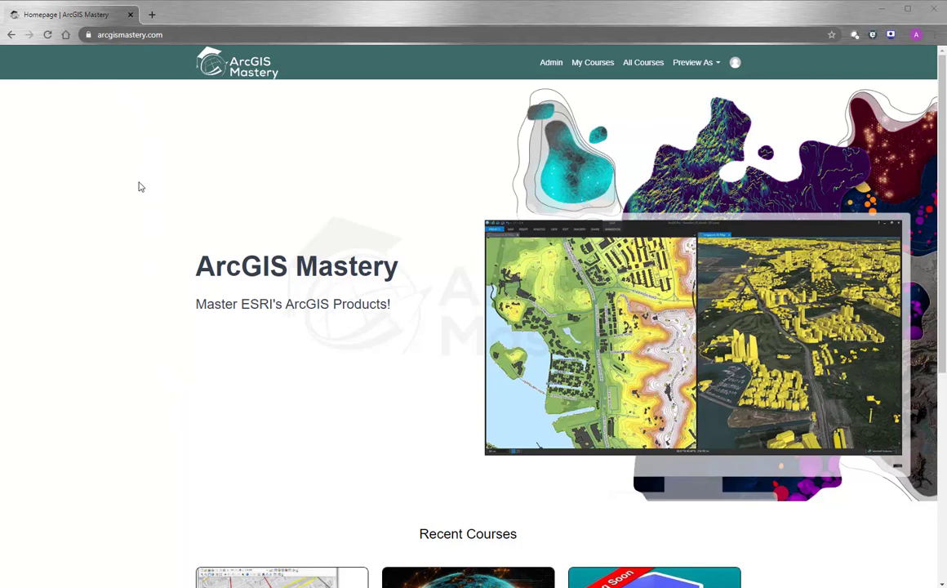
# Step: Browse to View All Courses, visit the Monthly Stay Up to Date course, and return to the catalogue
pyautogui.scroll(-4, 138, 187)
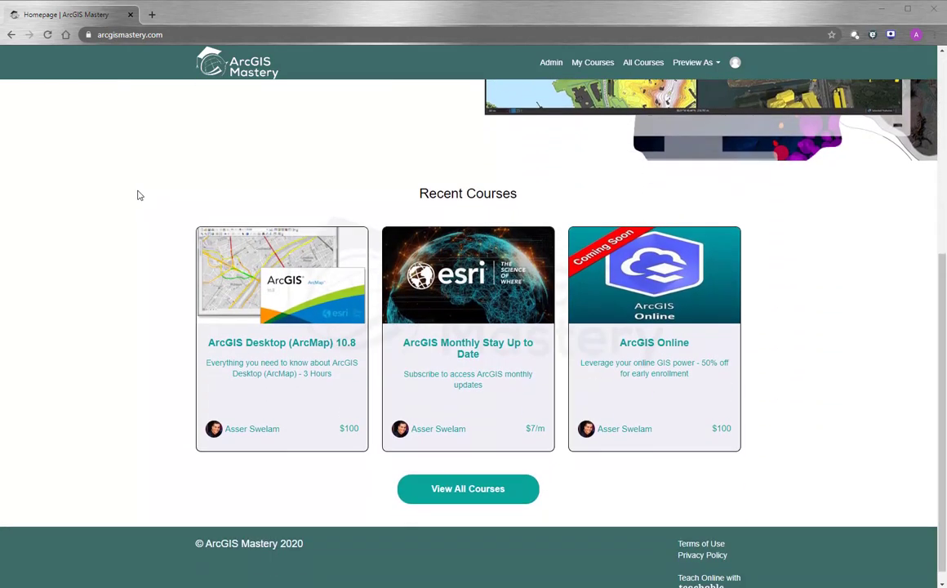
pyautogui.click(449, 489)
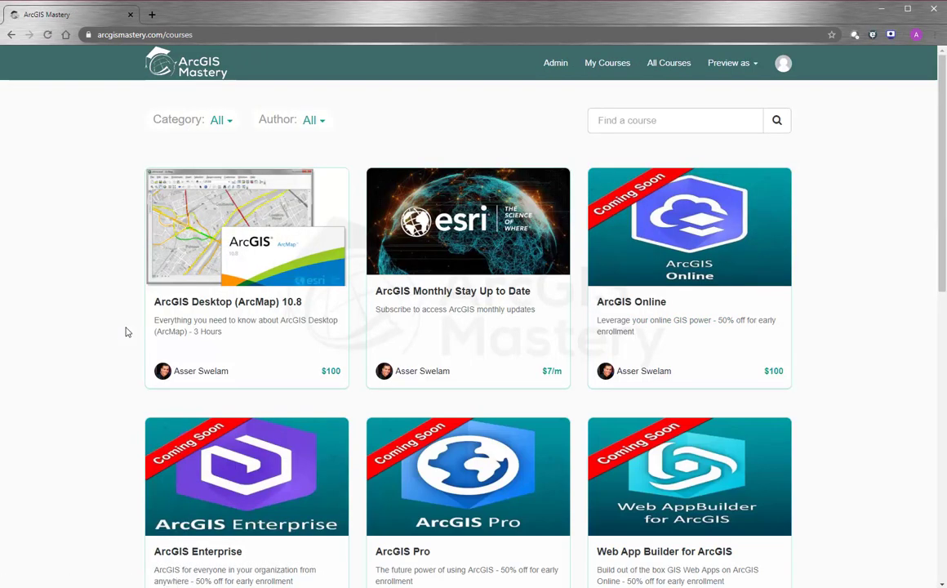
pyautogui.scroll(-2, 125, 332)
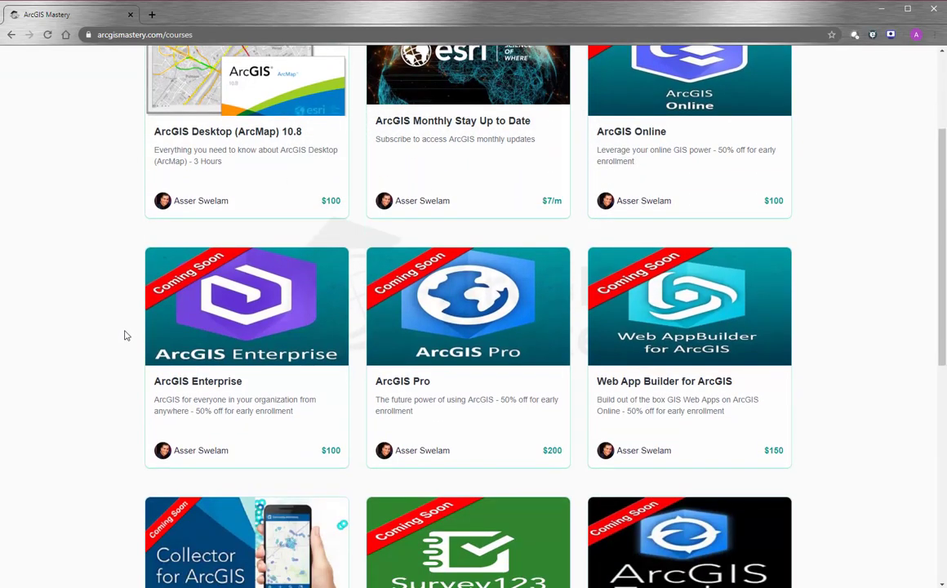
pyautogui.scroll(2, 126, 335)
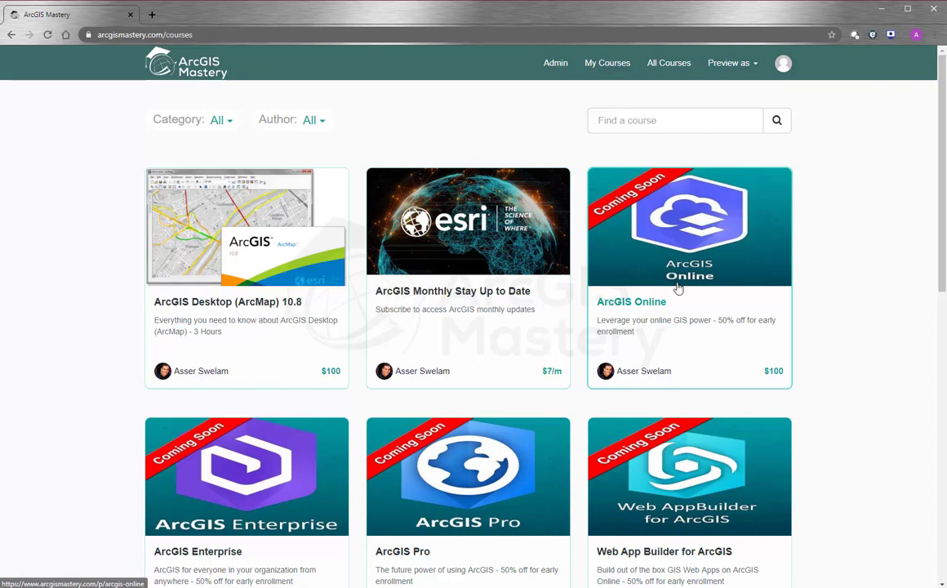
pyautogui.click(494, 251)
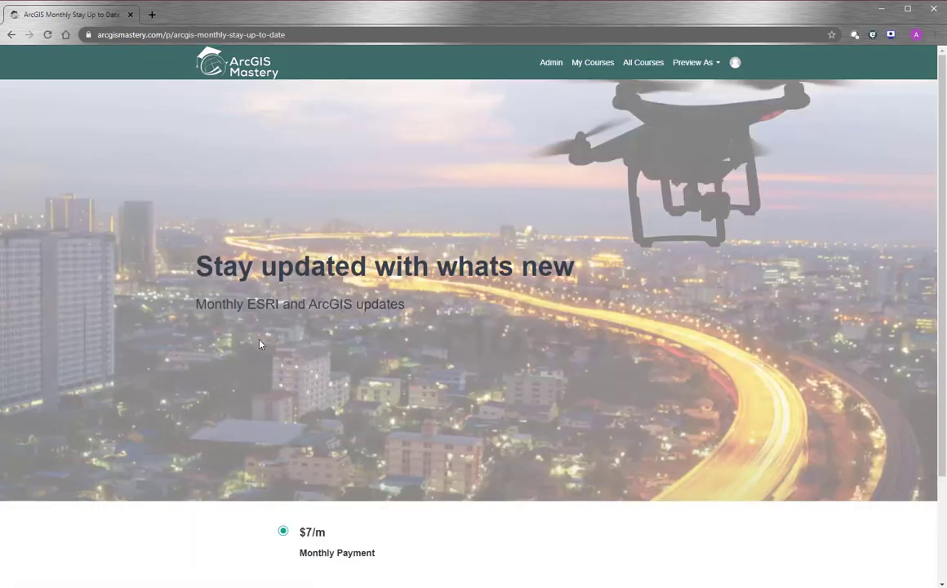
pyautogui.click(11, 34)
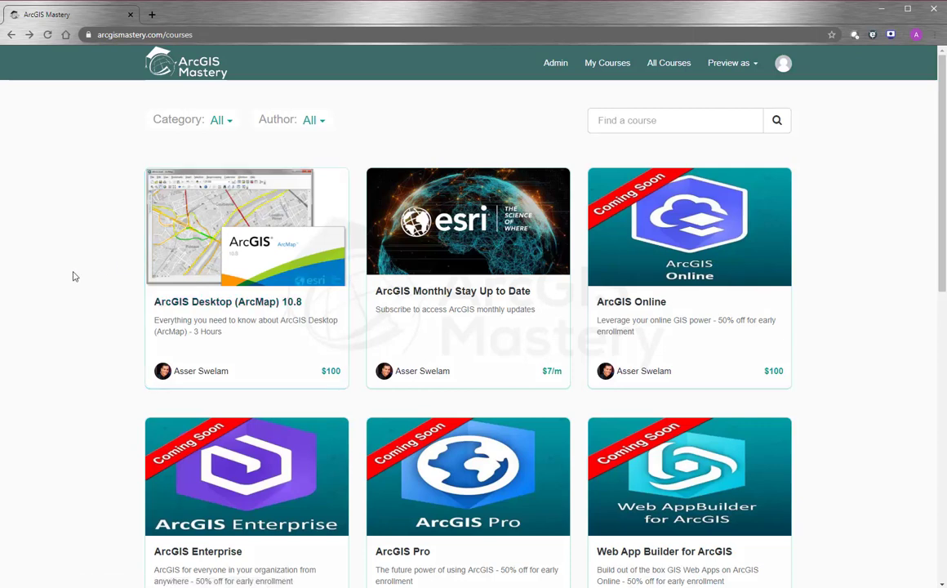